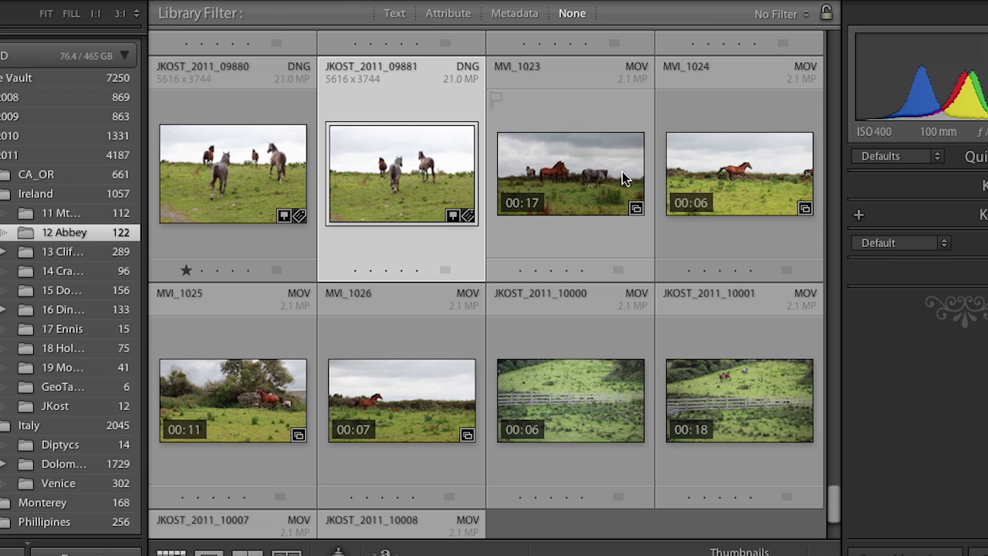
Step: Open MVI_1023 in Loupe, play it to 00:03, and show its trim filmstrip
double_click(581, 186)
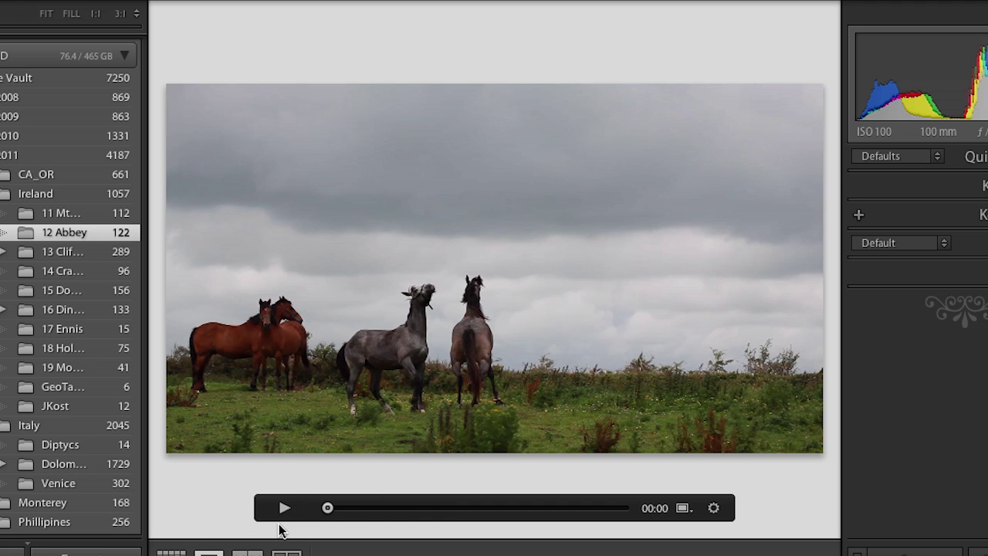
key(space)
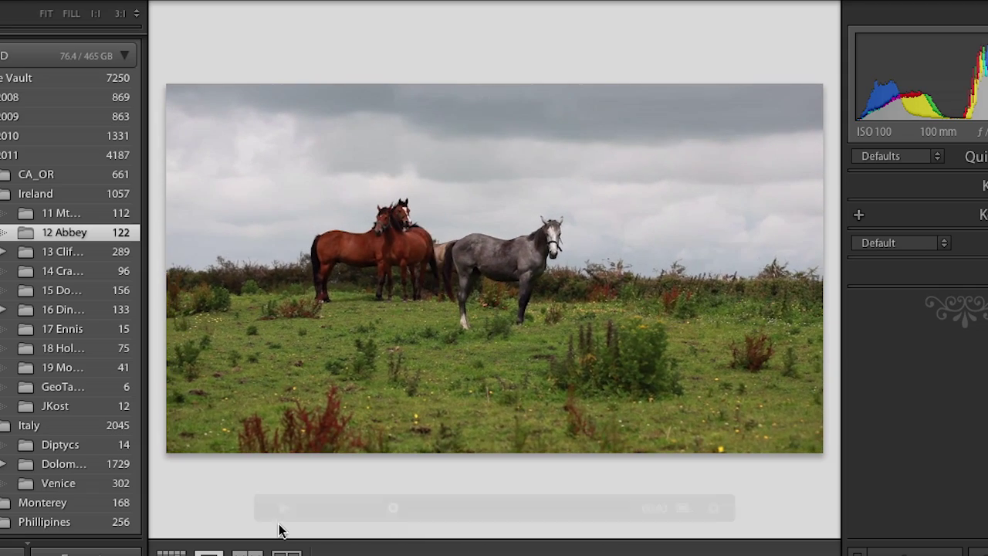
key(space)
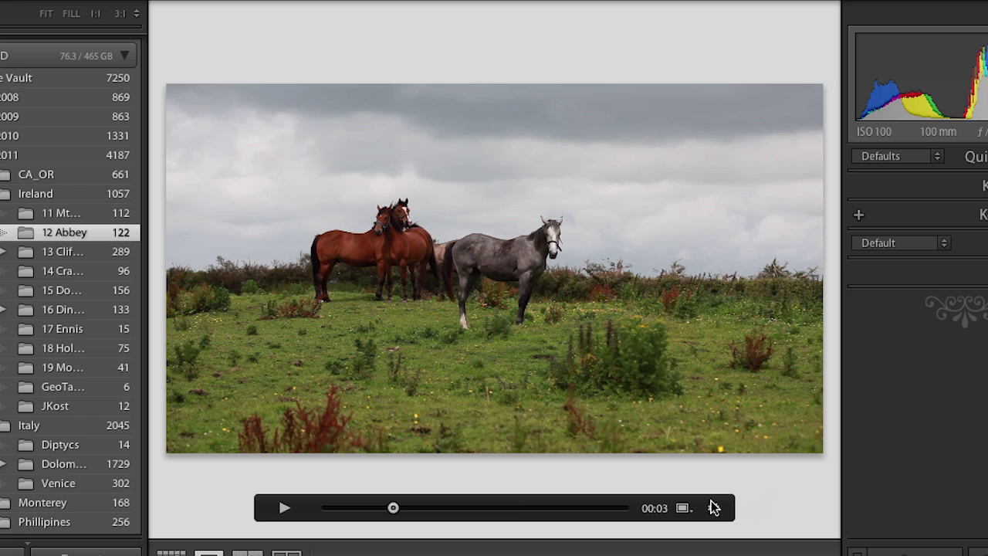
click(714, 511)
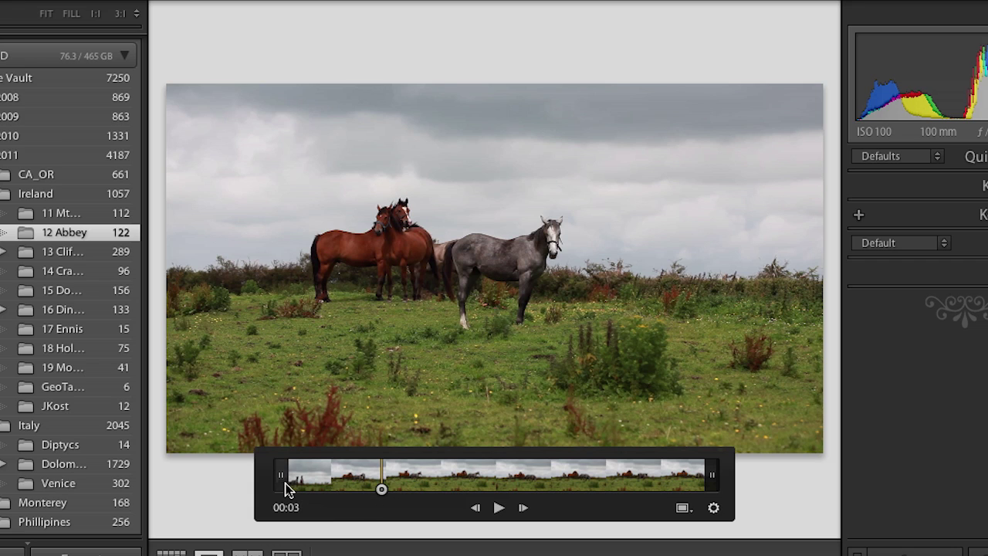
Step: Trim MVI_1023 to start at the 00:03 playhead and end at 00:11 with Shift+O
drag(281, 474, 367, 478)
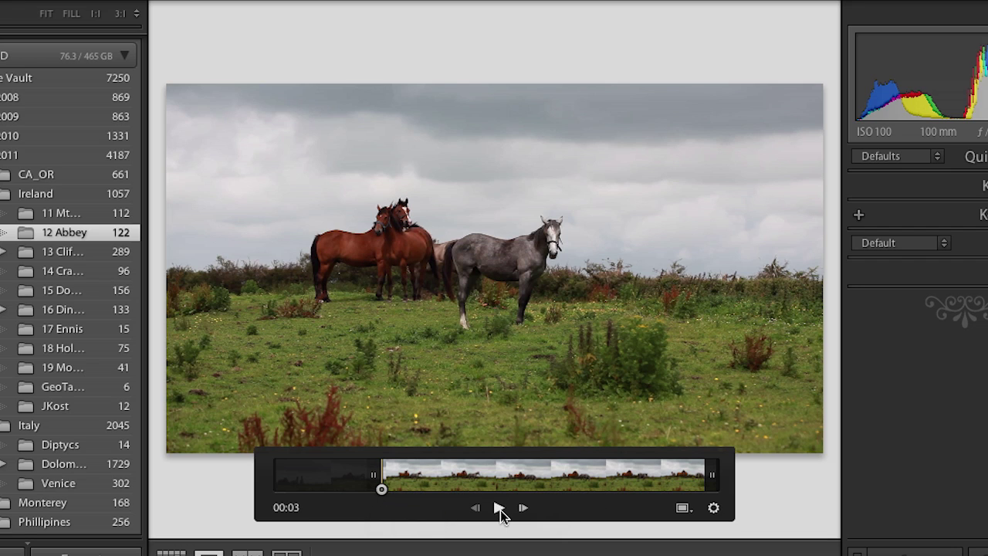
click(499, 509)
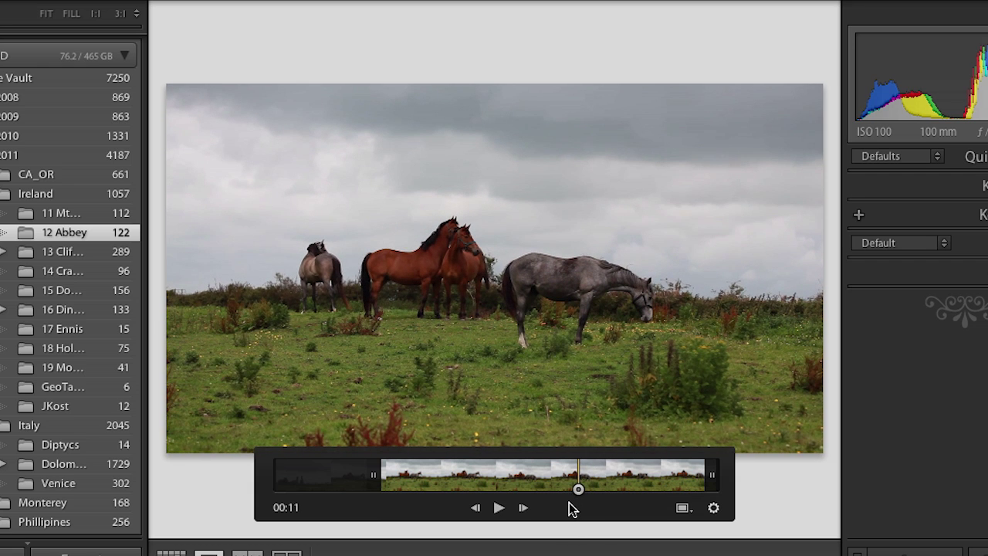
key(shift+o)
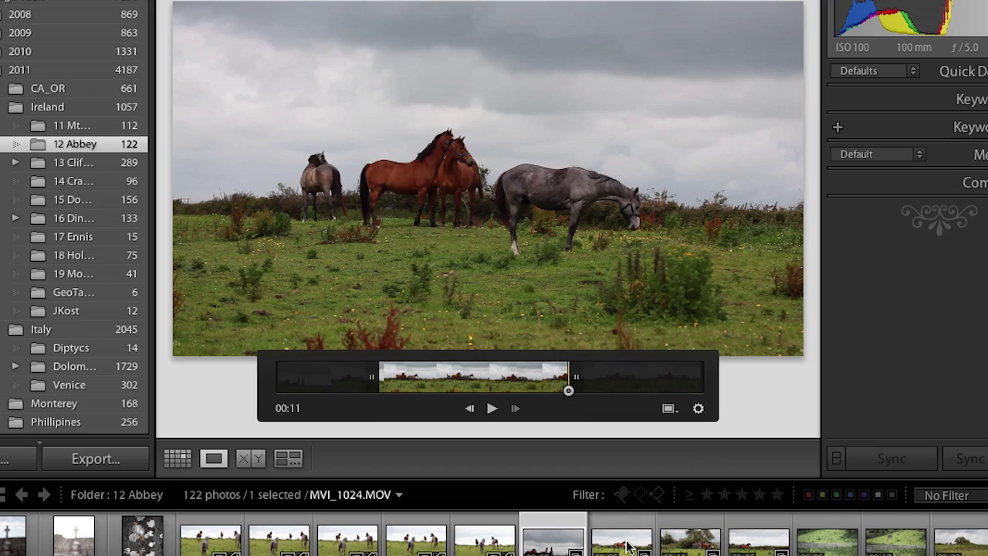
Step: Set a later galloping-horse frame as MVI_1024's poster frame, then return to Grid view
click(627, 546)
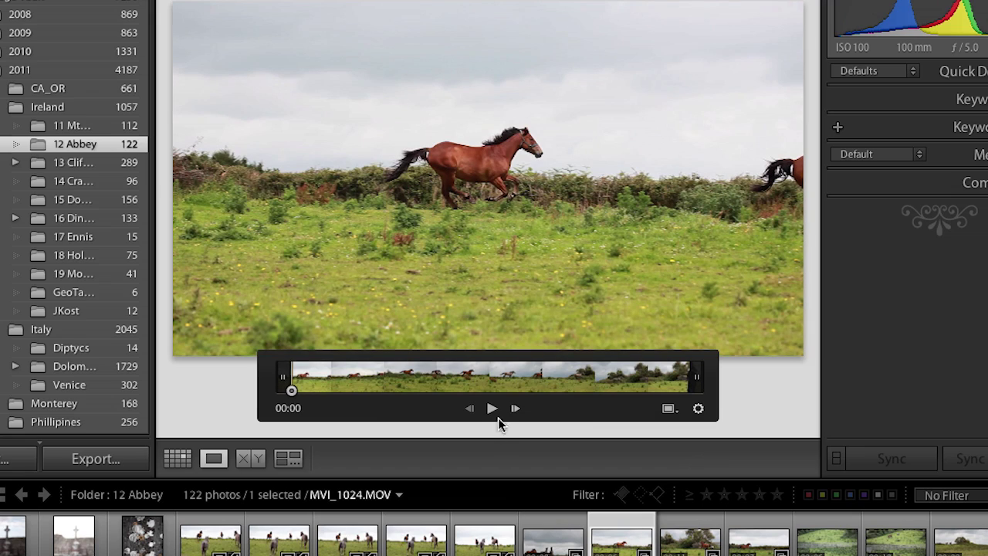
drag(291, 390, 523, 393)
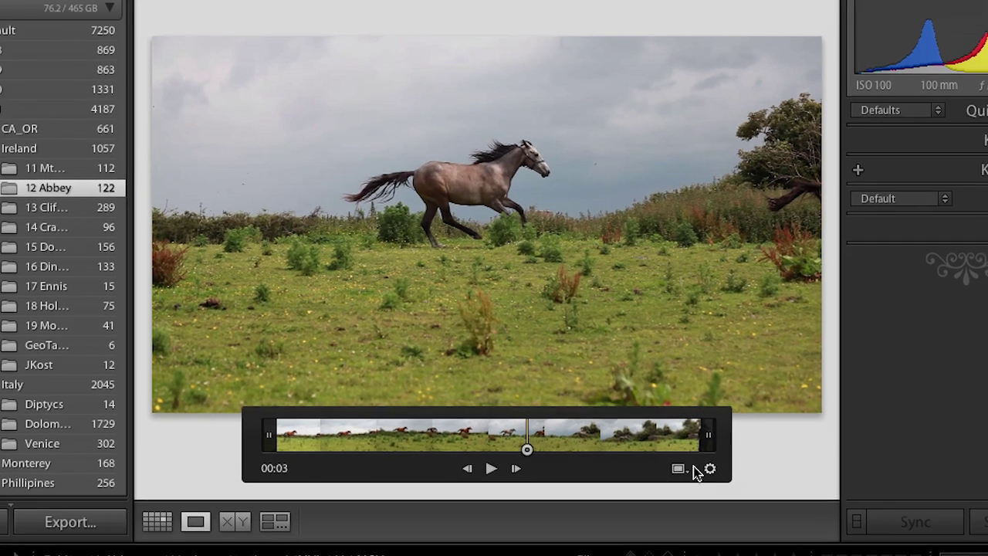
click(679, 471)
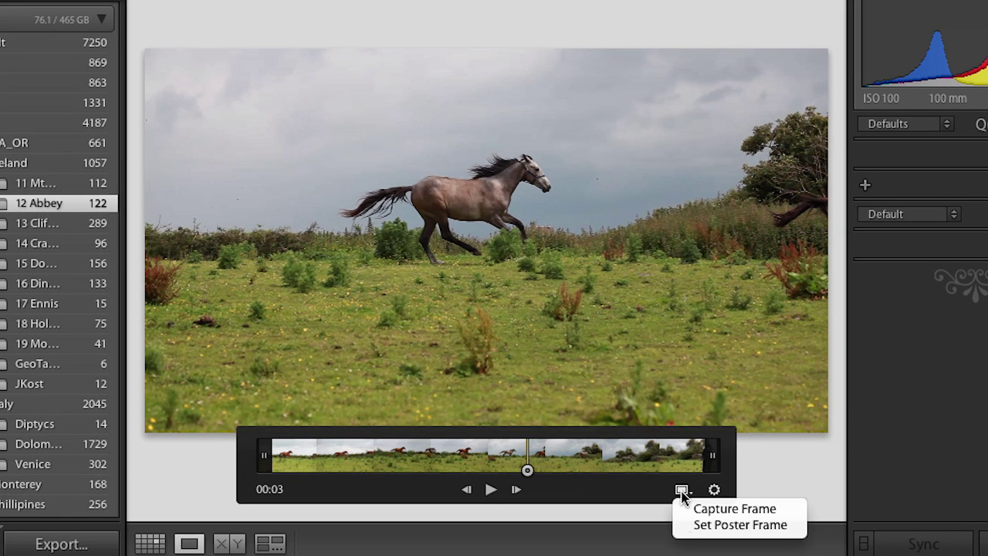
click(709, 524)
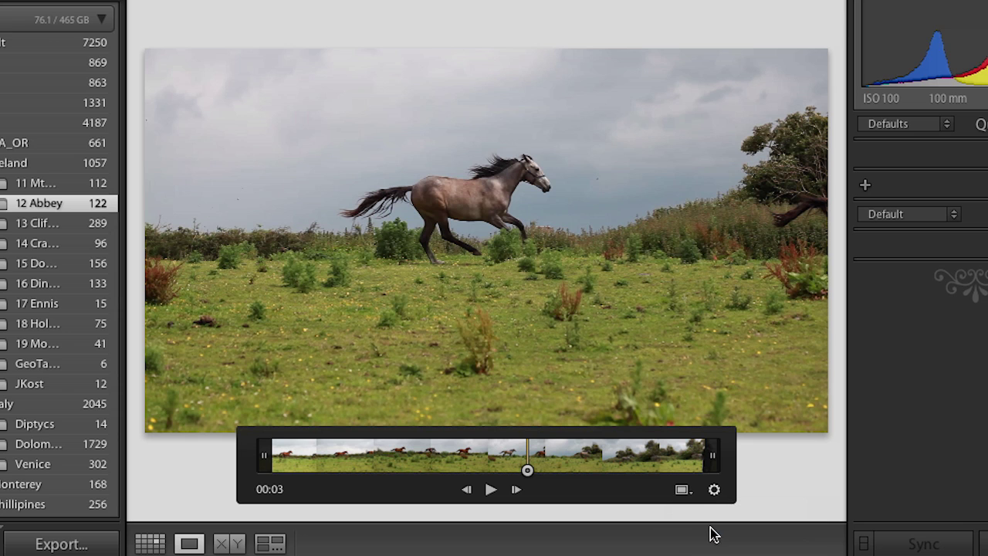
key(g)
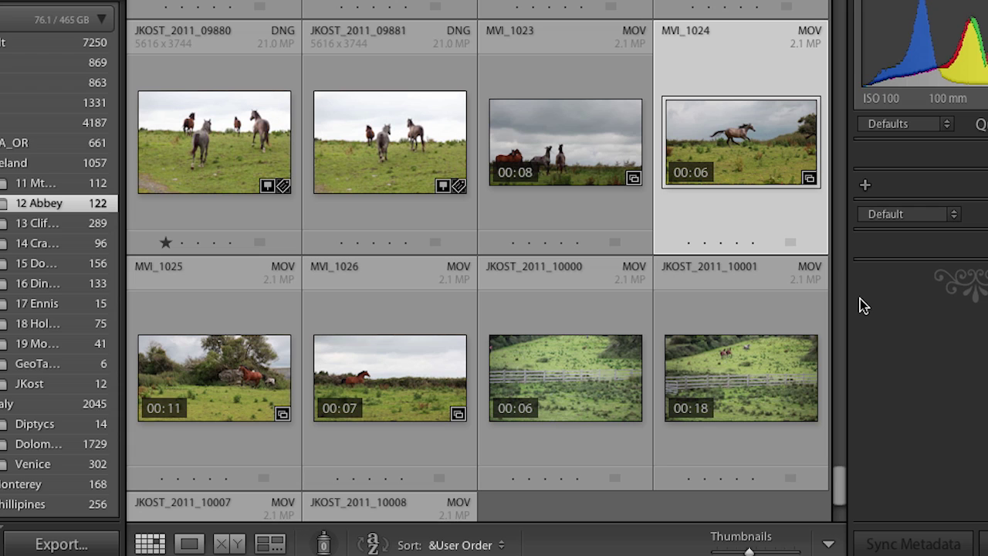
Step: In the Library grid, raise MVI_1024's exposure by a large step in Quick Develop
key(d)
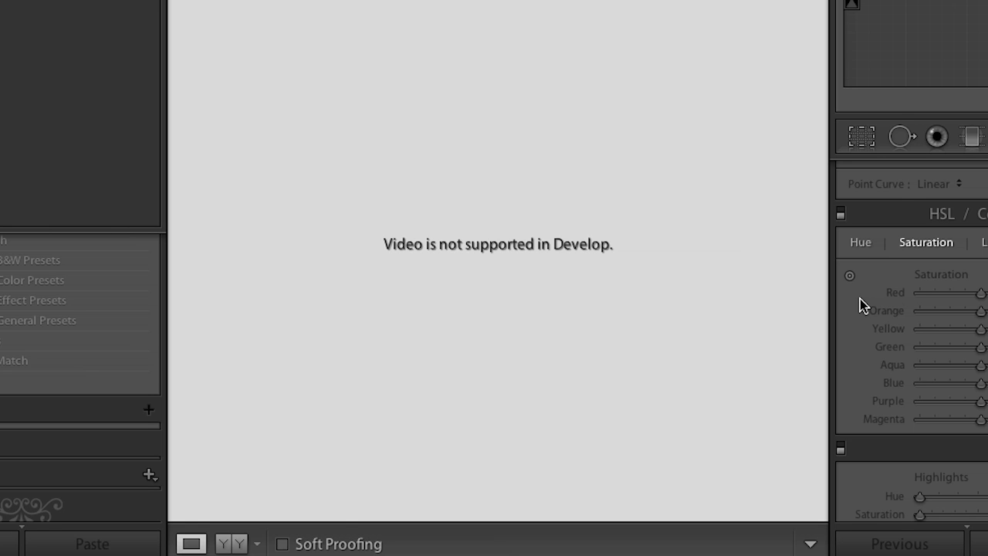
key(g)
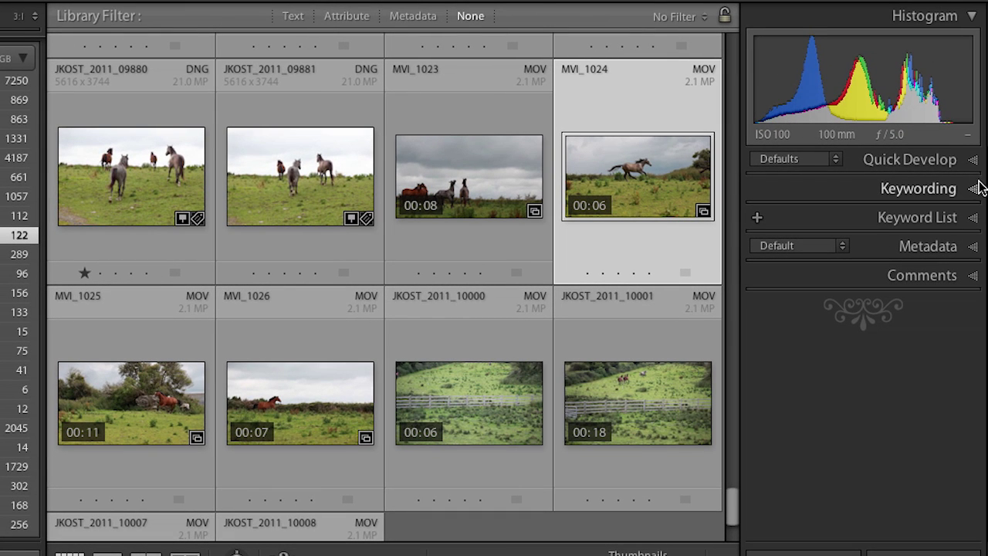
click(973, 161)
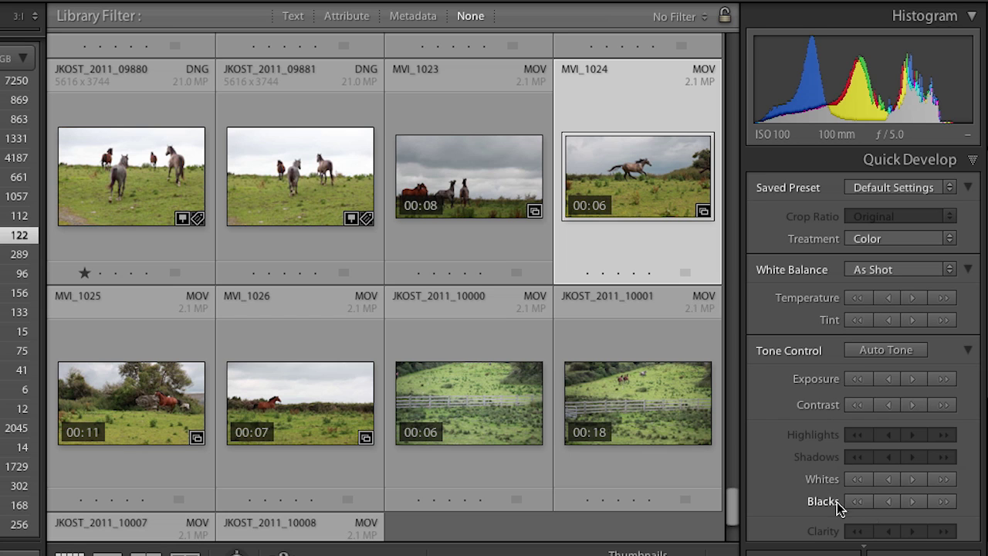
scroll(980, 370, down, 5)
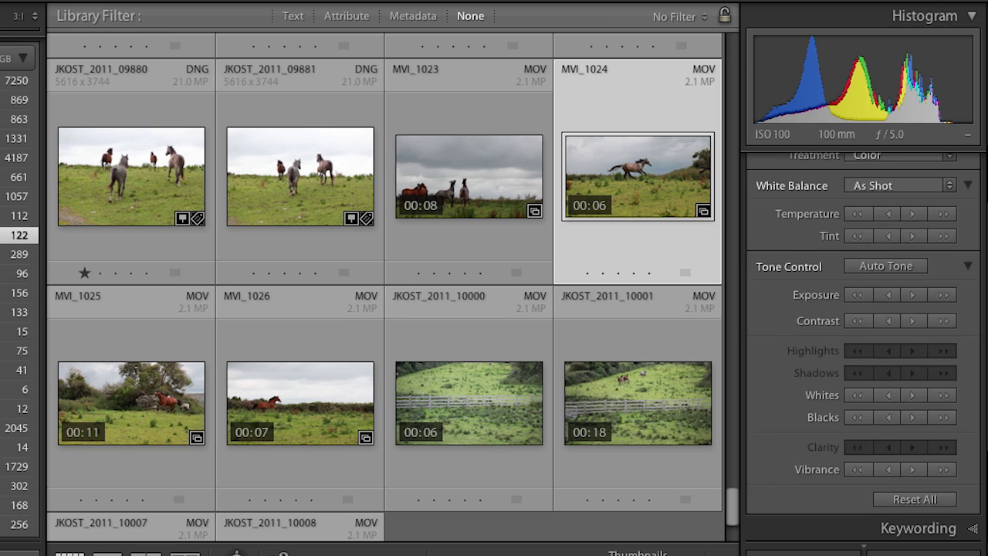
scroll(981, 371, up, 5)
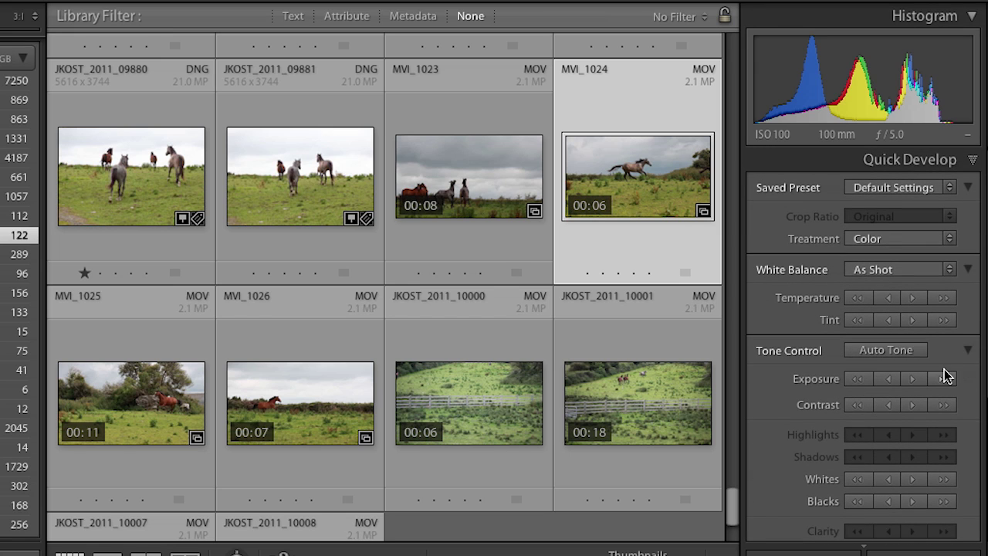
click(943, 379)
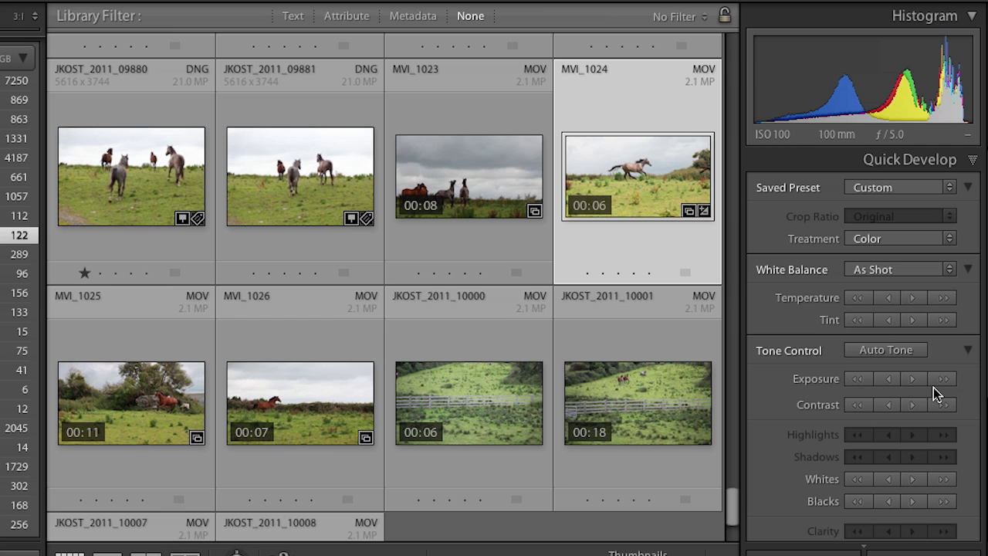
Step: Capture the current MVI_1024 frame as a stacked 1920×1080 JPG and return to Grid
double_click(649, 177)
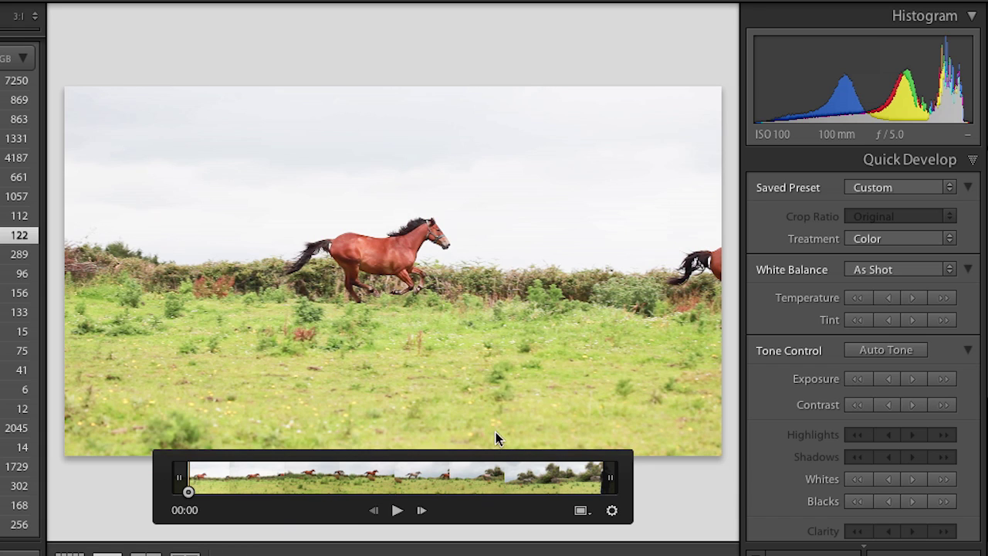
click(580, 511)
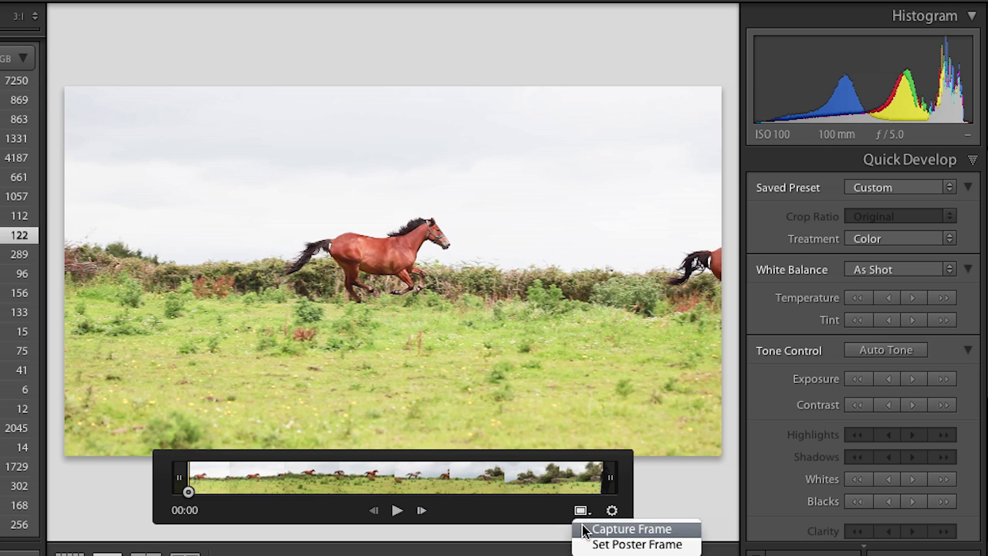
click(584, 531)
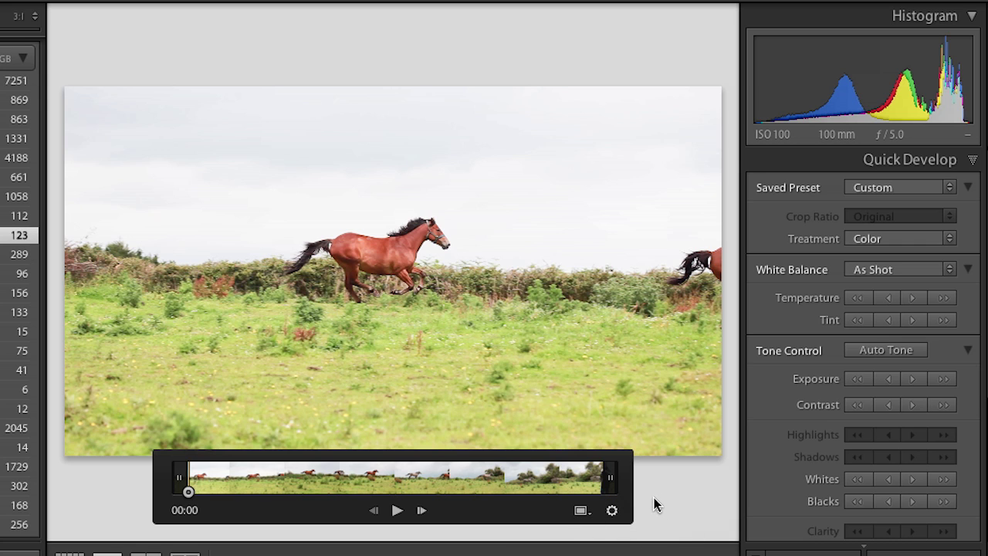
key(g)
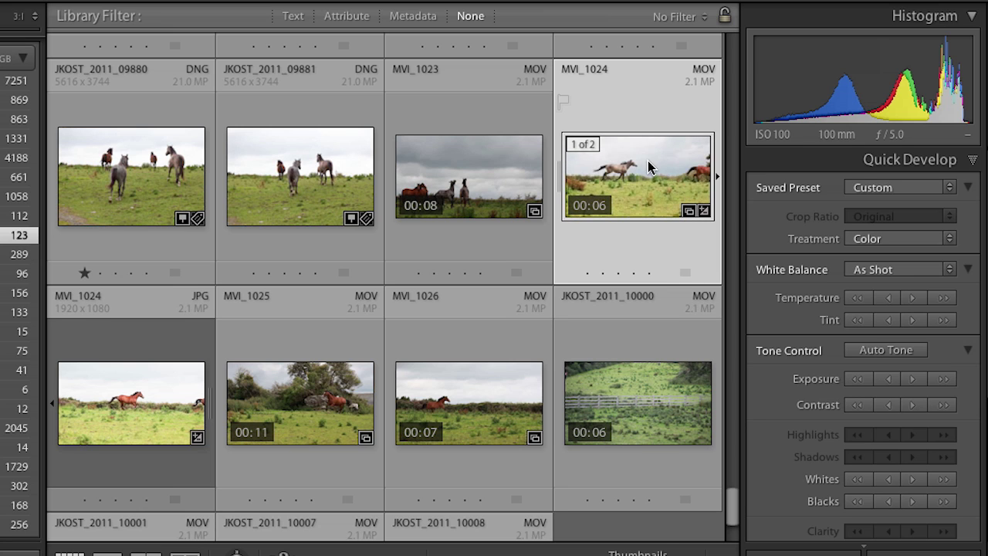
Step: Open the captured still in Develop and slightly cool its white balance and tweak exposure
click(149, 417)
key(d)
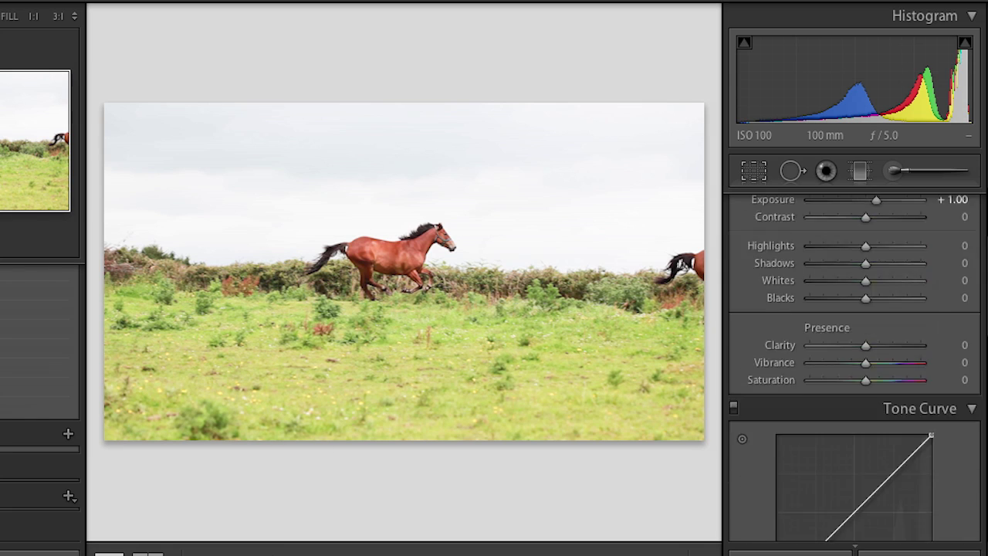
scroll(855, 370, up, 4)
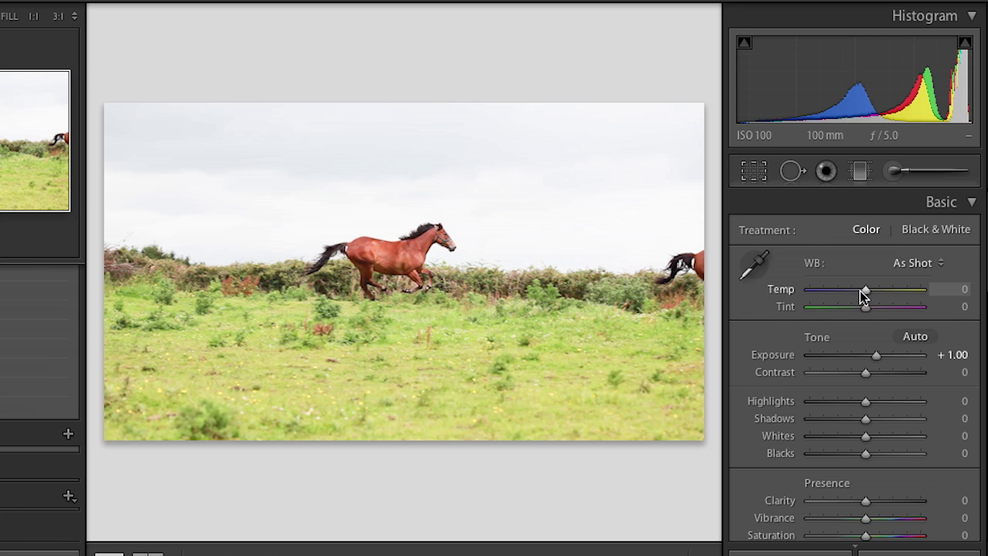
drag(865, 290, 862, 308)
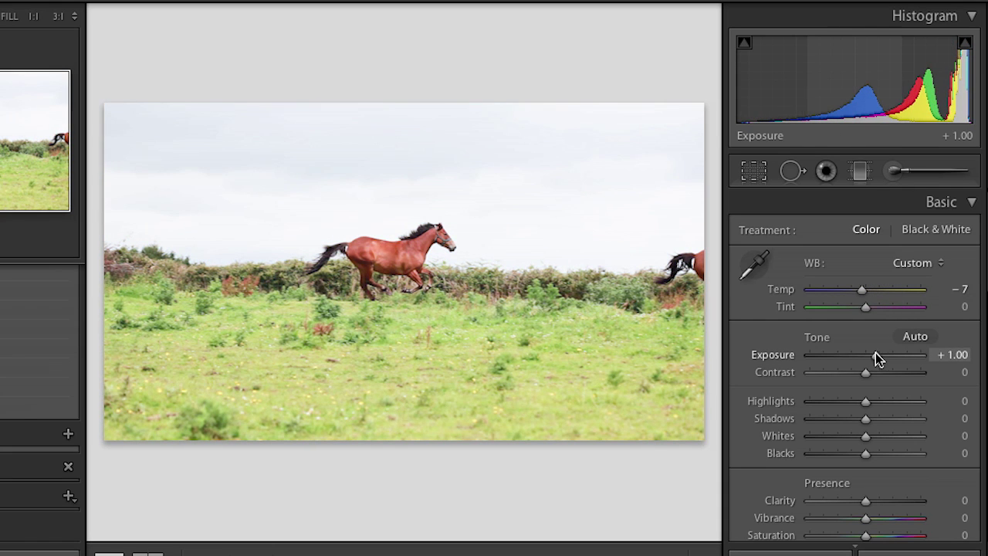
drag(876, 355, 867, 366)
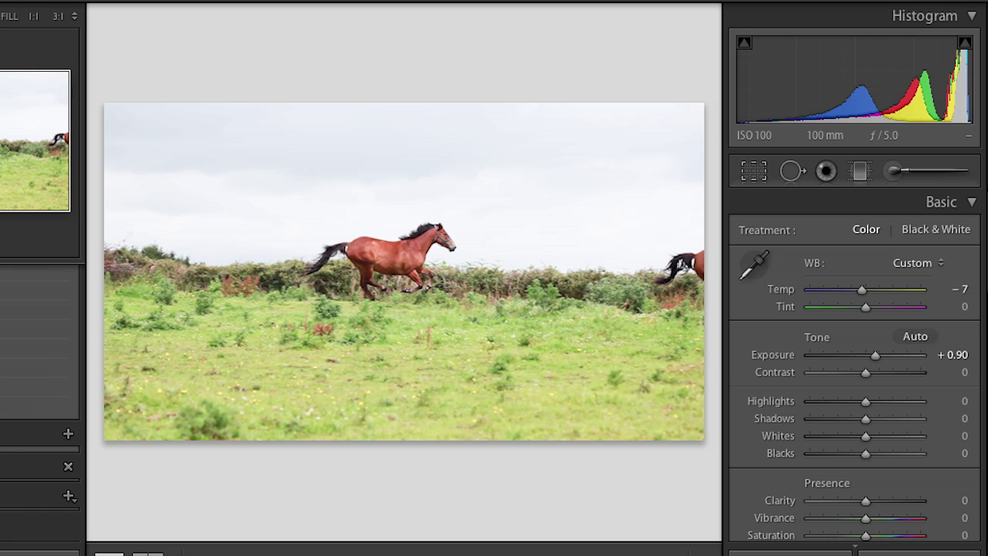
Step: Add a darkening highlight point and a brightening shadow point to the tone curve
scroll(898, 337, down, 10)
scroll(833, 340, down, 1)
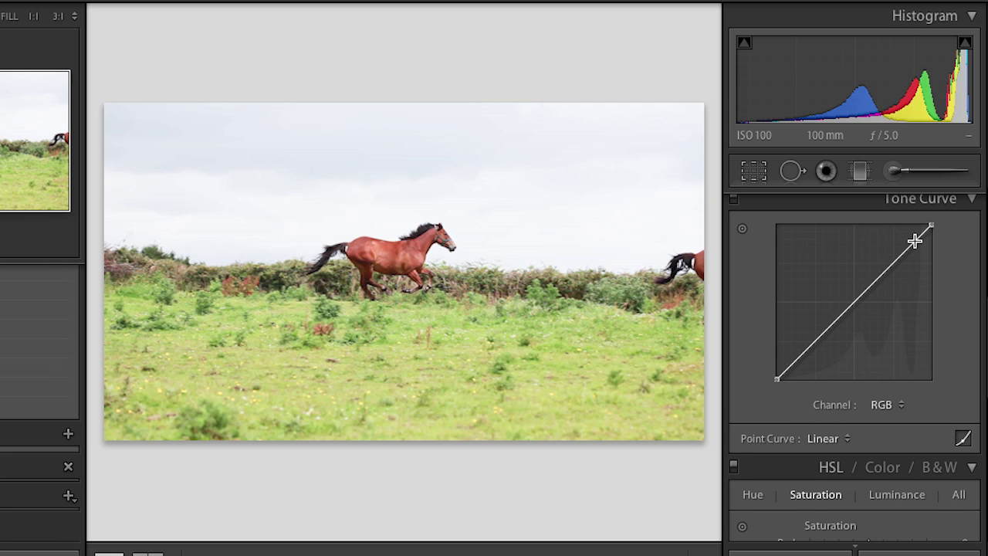
drag(915, 241, 918, 248)
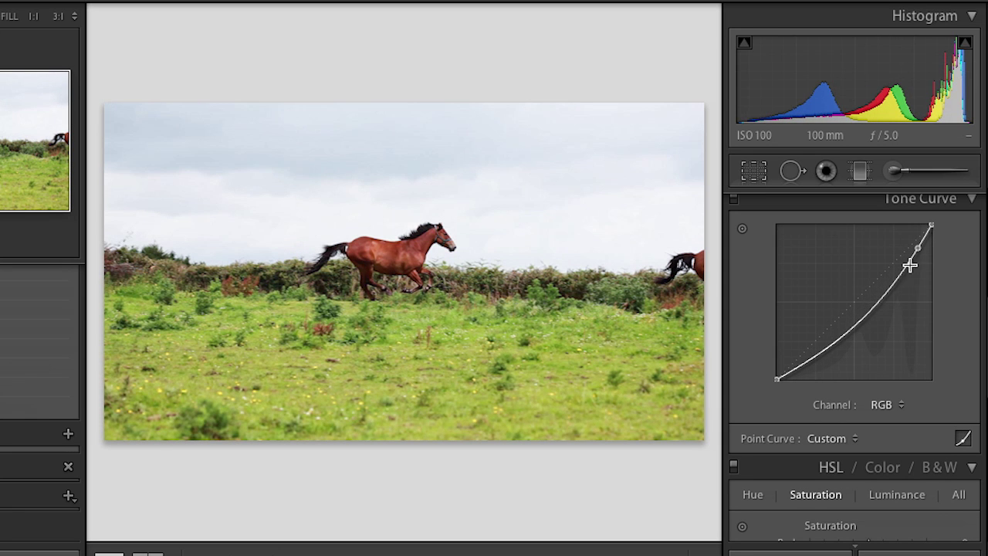
drag(832, 345, 822, 334)
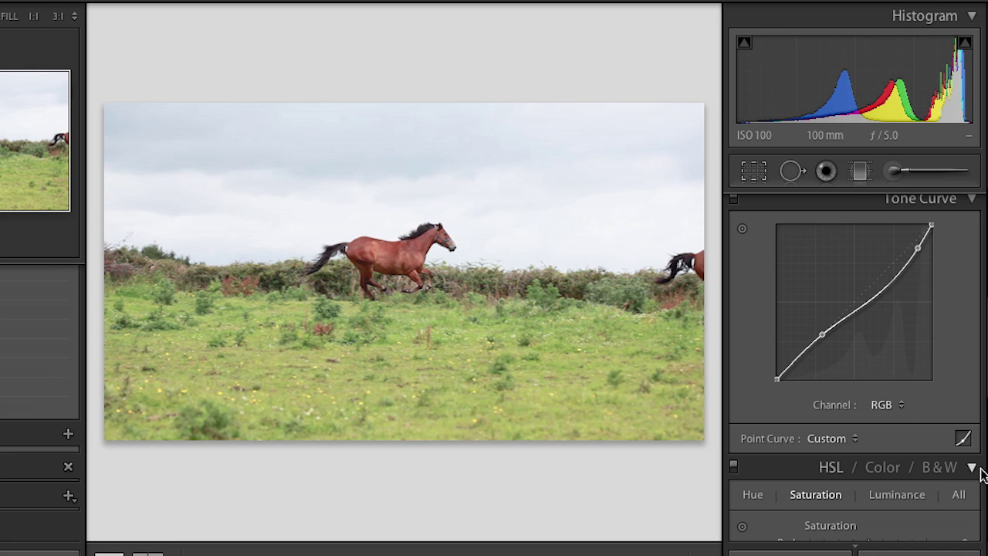
scroll(985, 432, down, 1)
scroll(983, 444, down, 5)
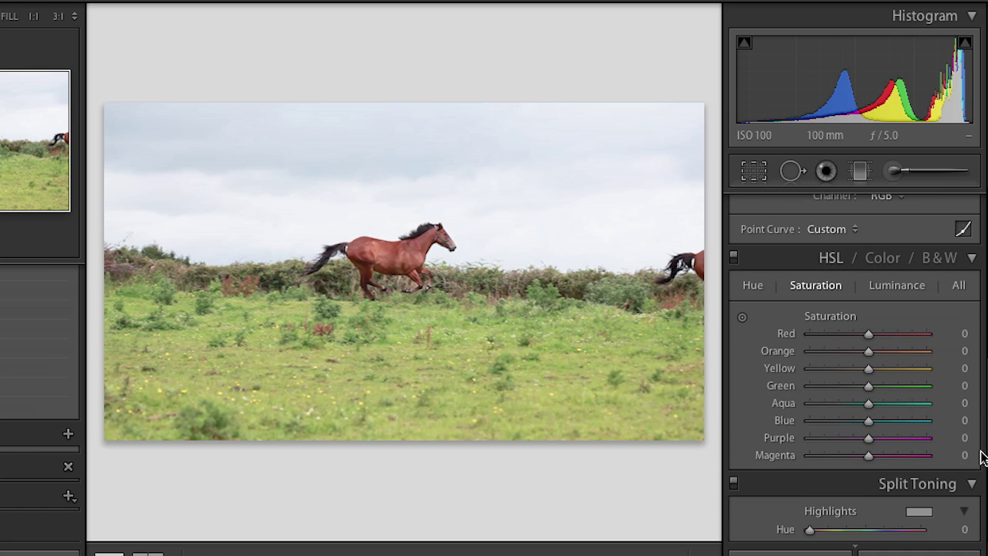
Step: Drag on the grass in HSL Saturation to set Yellow -57 and Green -93
click(832, 260)
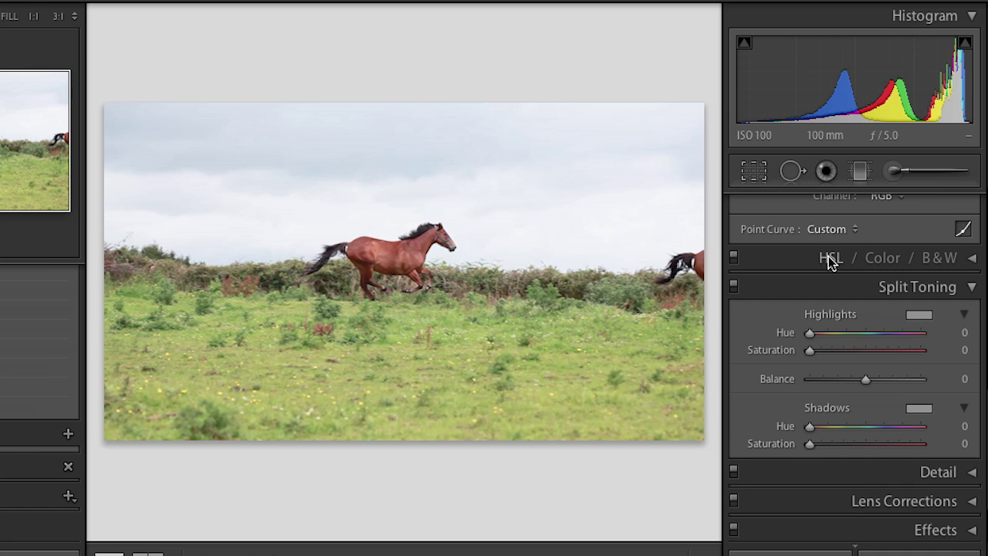
click(829, 260)
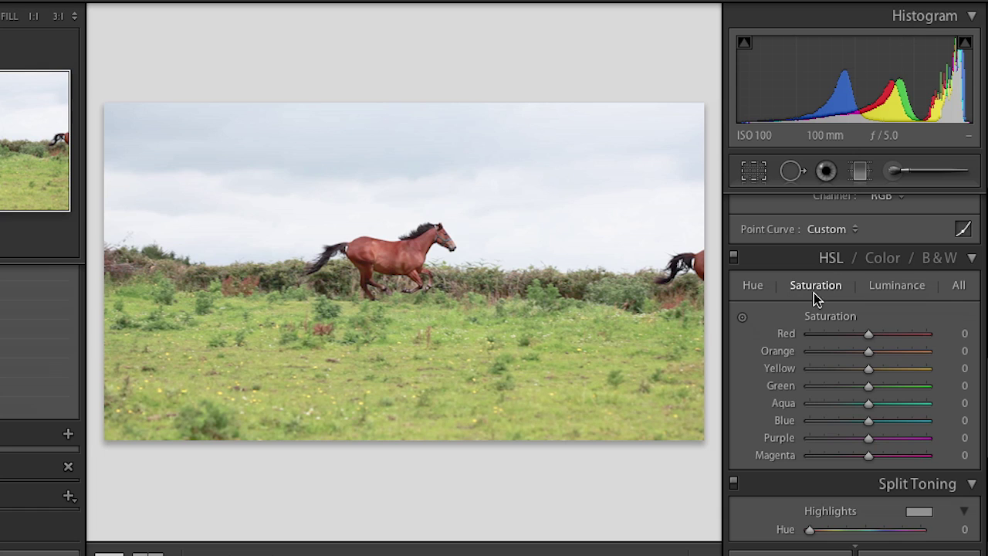
click(742, 317)
drag(537, 320, 533, 450)
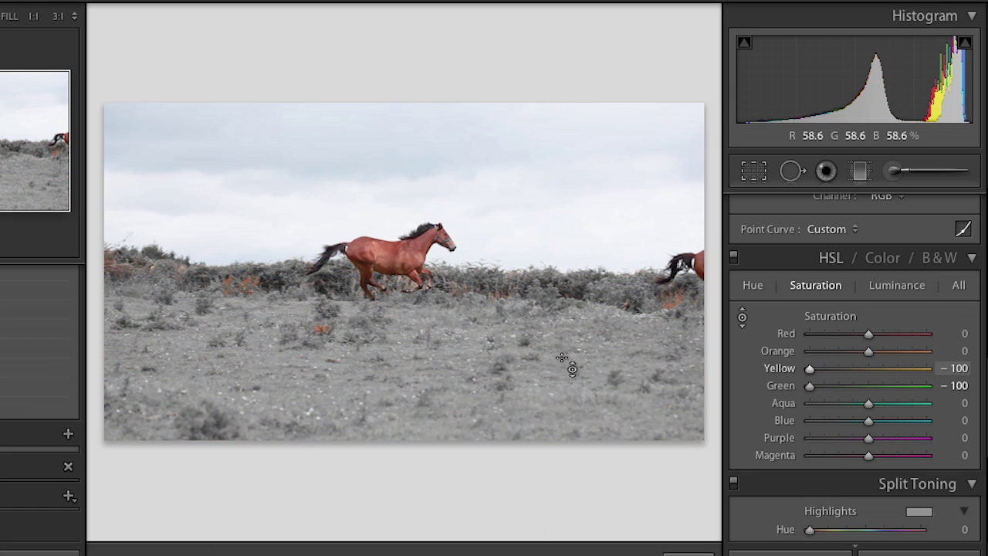
drag(568, 366, 568, 334)
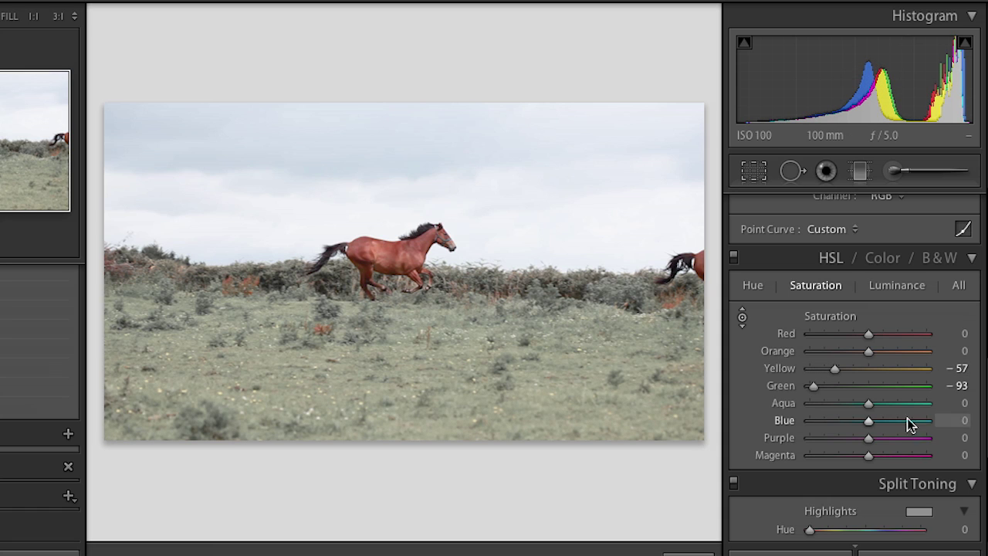
Step: Review the Split Toning panel and expand Camera Calibration, which shows process version 2012
scroll(977, 467, down, 5)
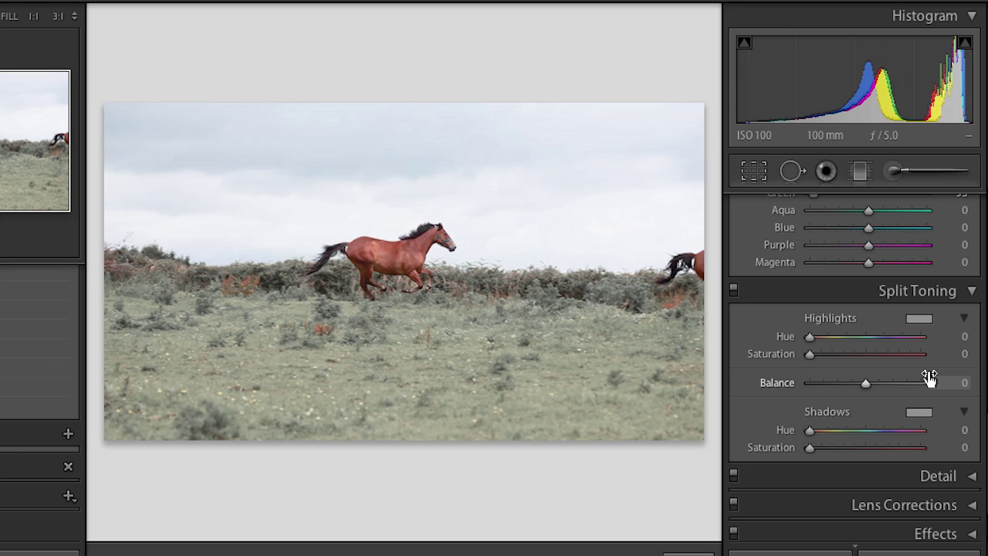
scroll(964, 468, down, 3)
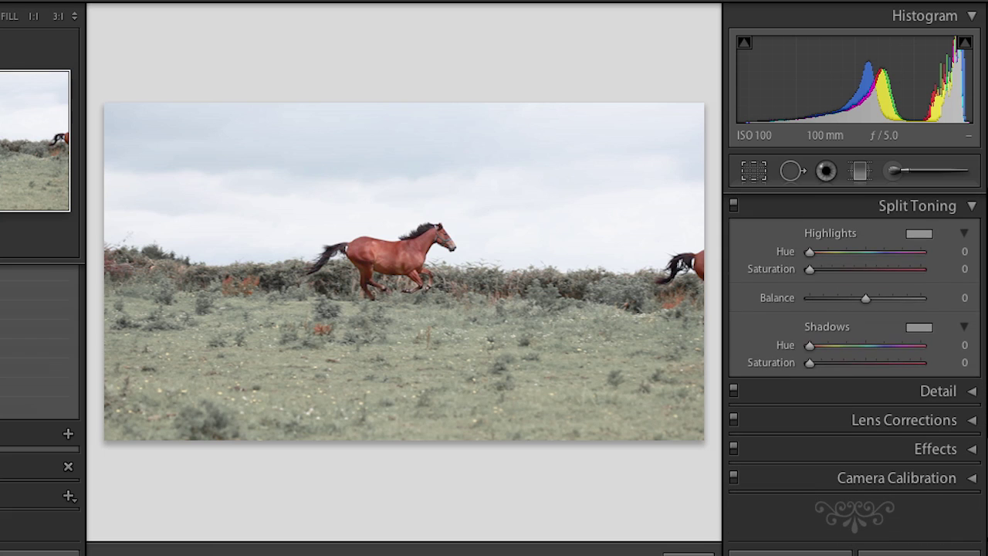
click(938, 479)
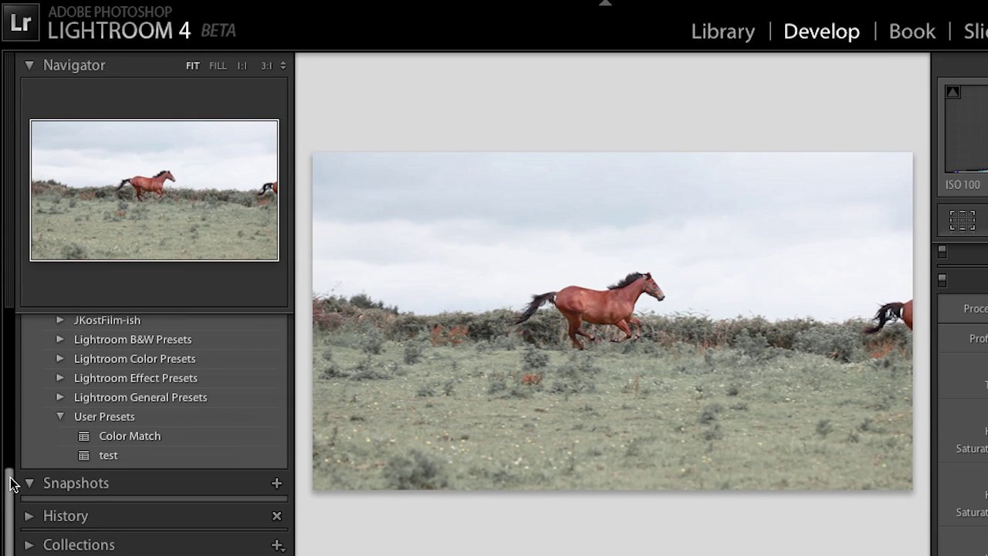
Step: Reveal the Presets panel, create user preset 'Desat with TC', and switch to Library
drag(10, 482, 2, 287)
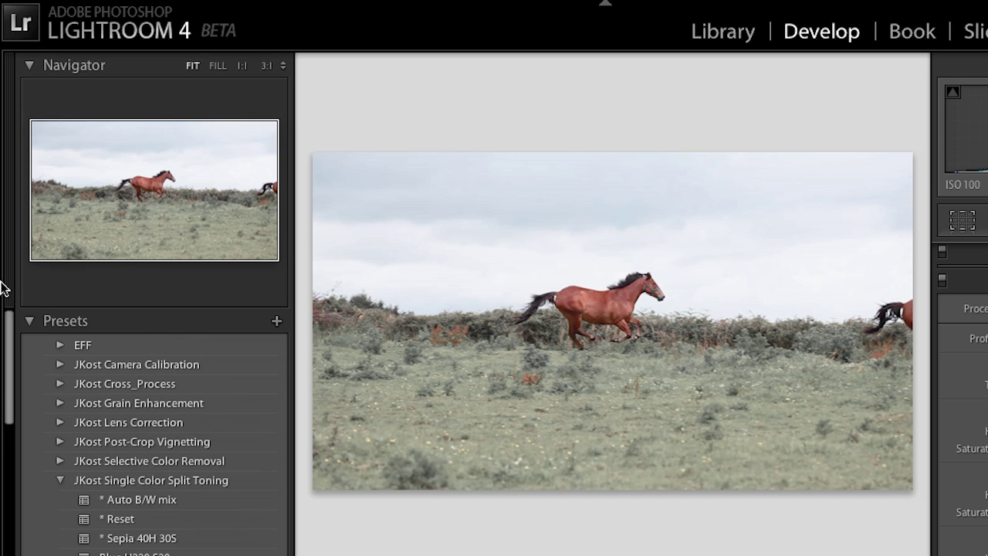
click(276, 320)
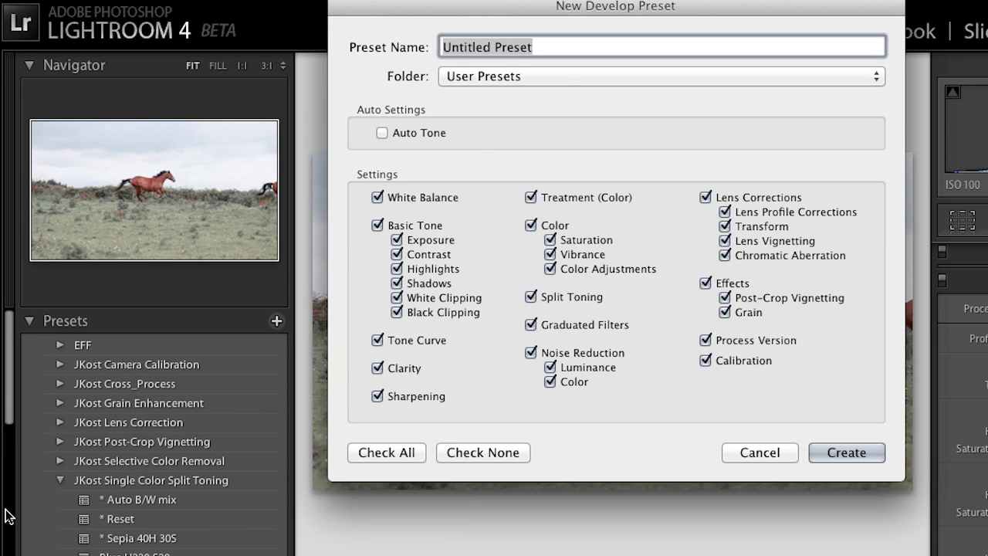
text(Desa)
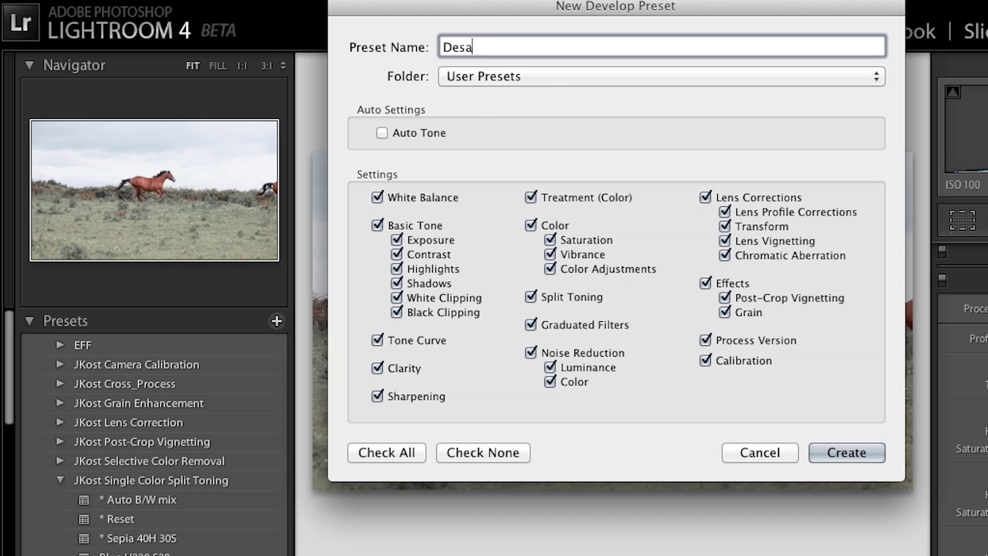
text(t with TC)
click(832, 452)
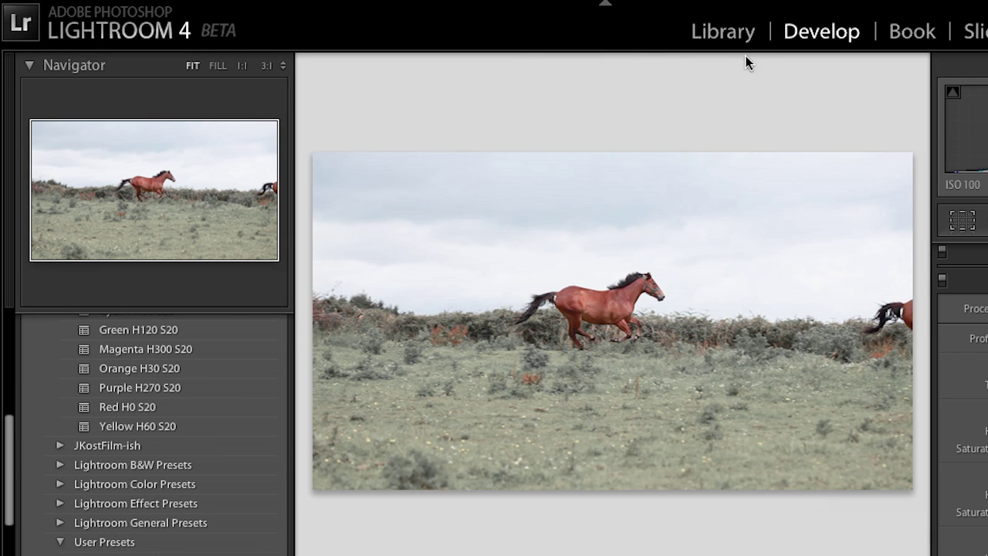
click(728, 31)
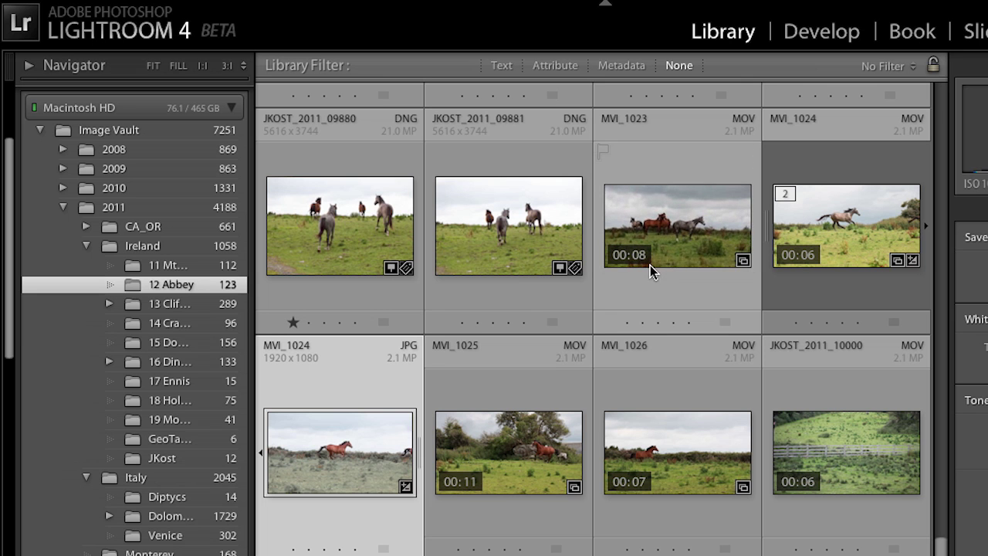
Step: Select the MVI_1024 MOV clip and apply User Presets > Desat with TC from Quick Develop
click(859, 243)
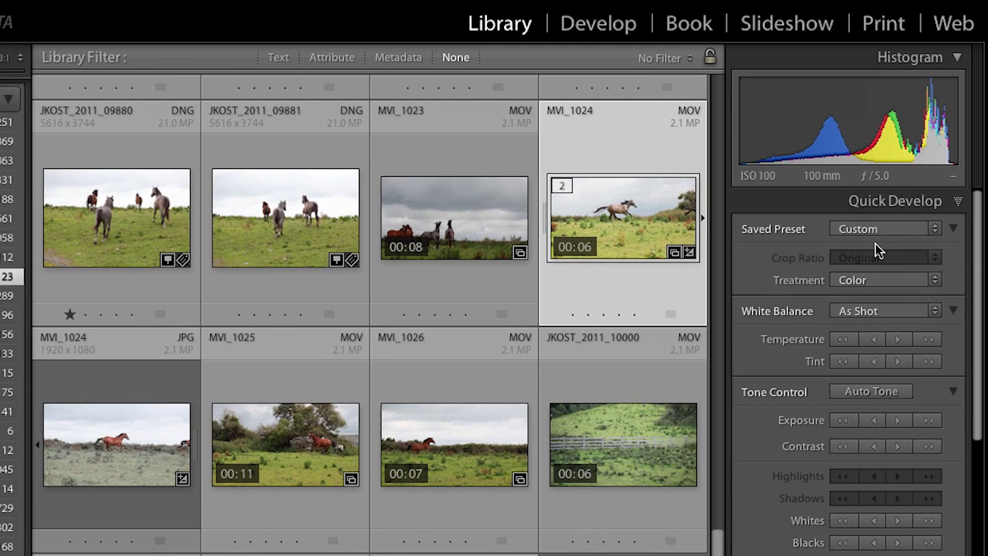
click(883, 231)
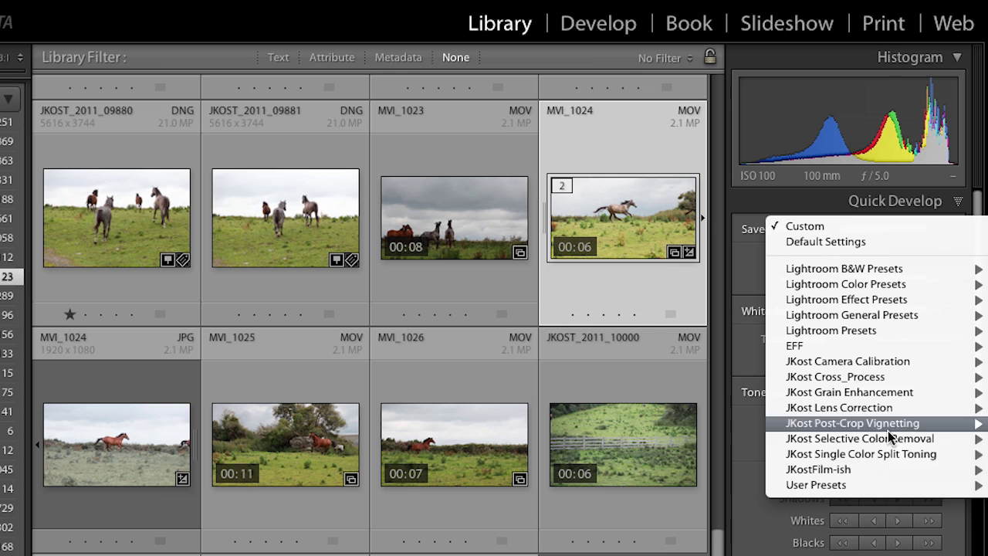
mouse_move(888, 490)
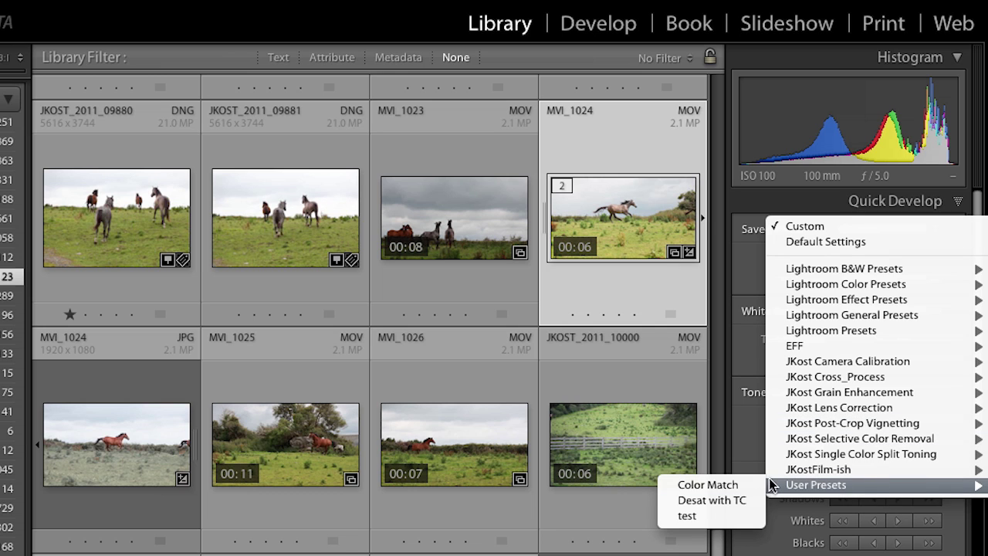
click(733, 500)
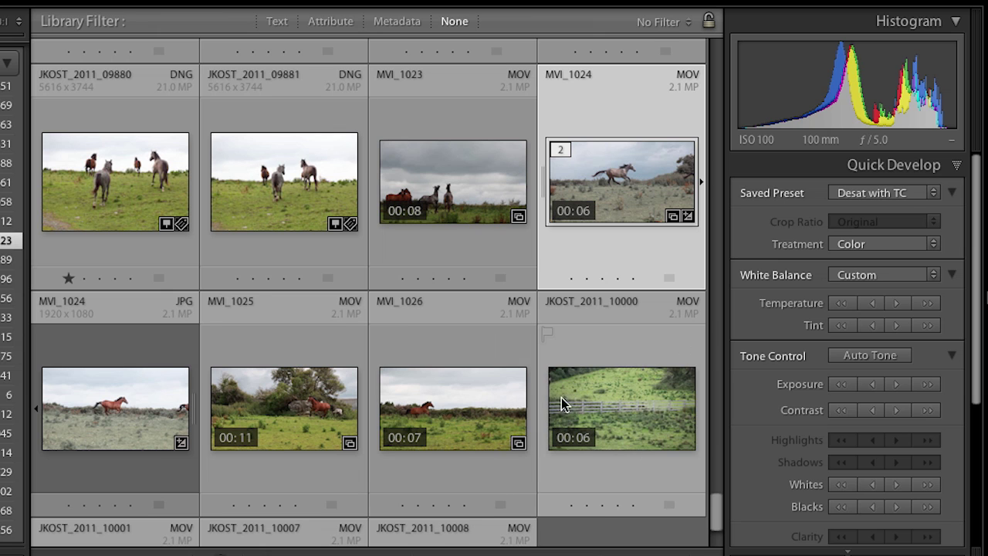
Step: Open JKOST_2011_10000 in Loupe, capture its current frame as a JPG, and switch to Develop
click(629, 406)
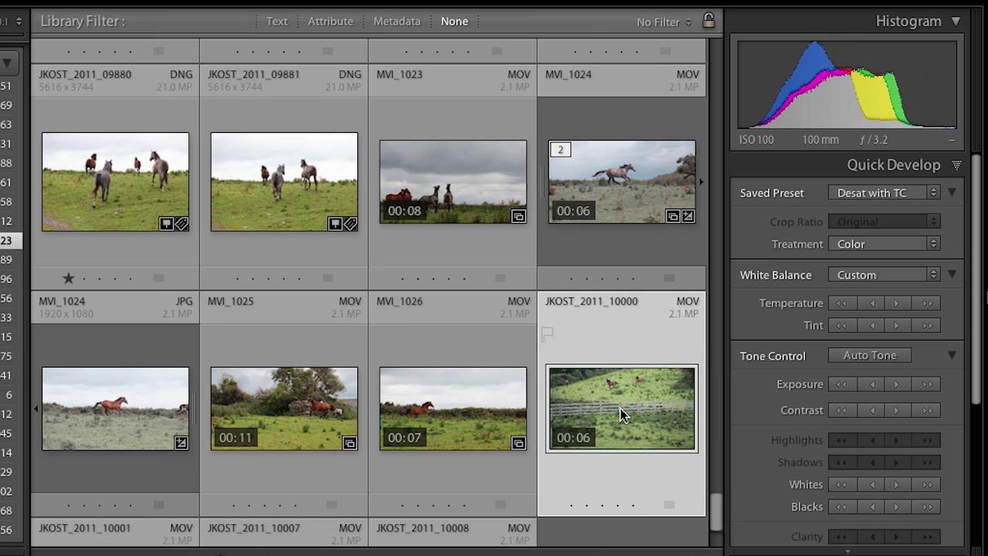
double_click(616, 406)
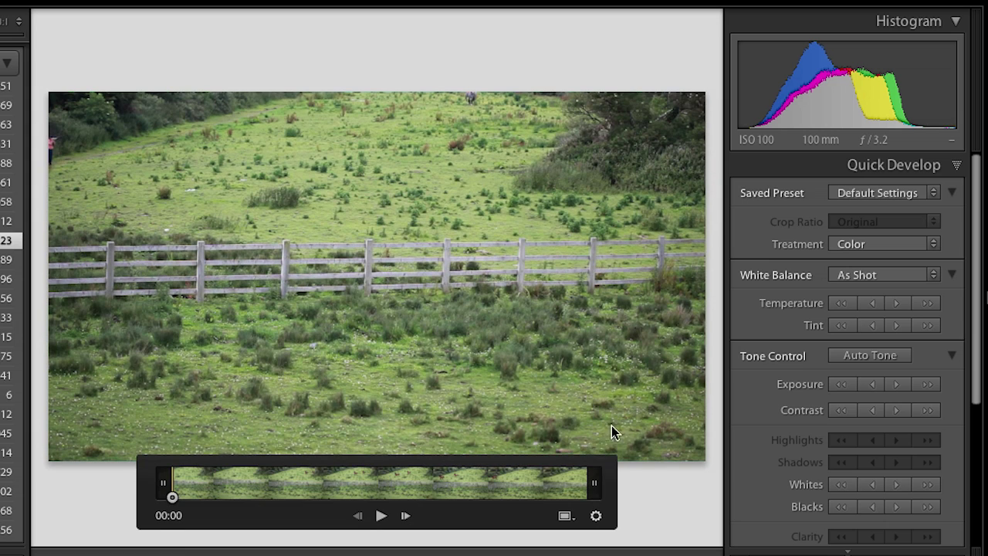
click(566, 519)
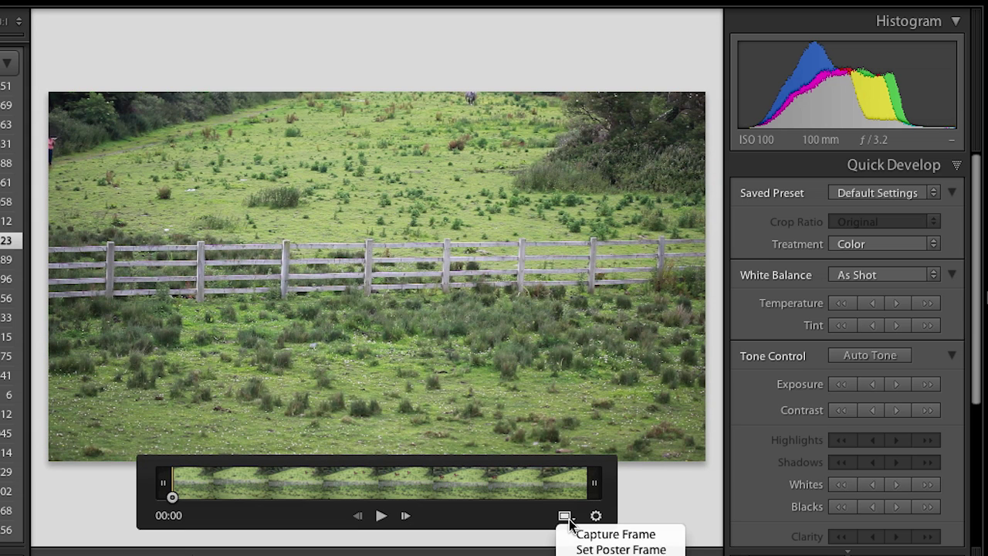
click(569, 533)
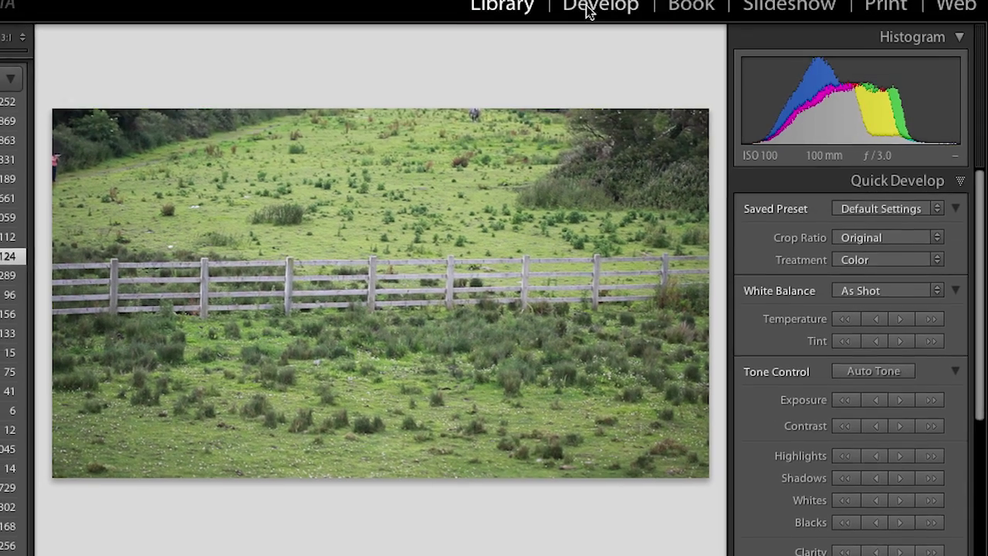
click(578, 0)
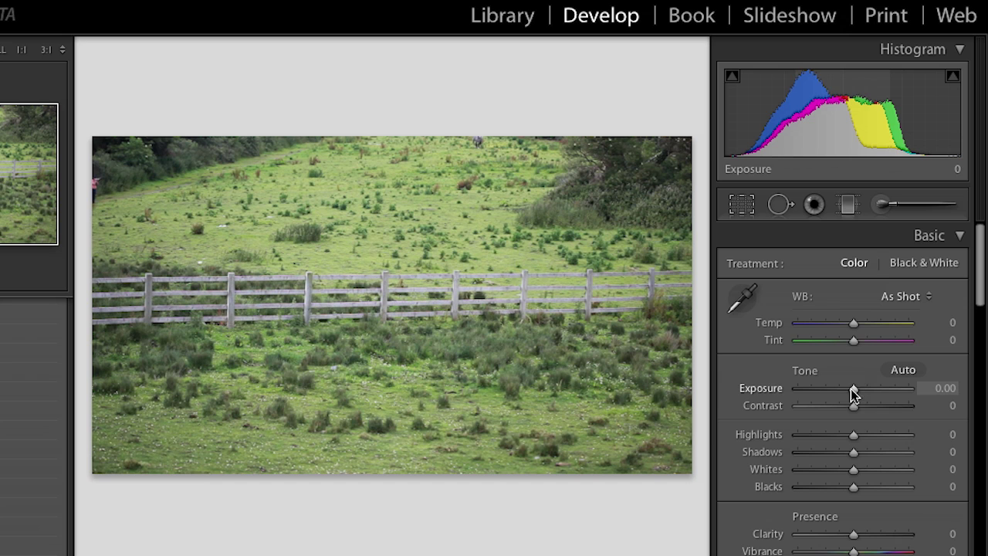
Step: Warm the fence frame to Temp +12, set Exposure -0.75 and Contrast +32, then start a new develop preset
drag(853, 322, 859, 321)
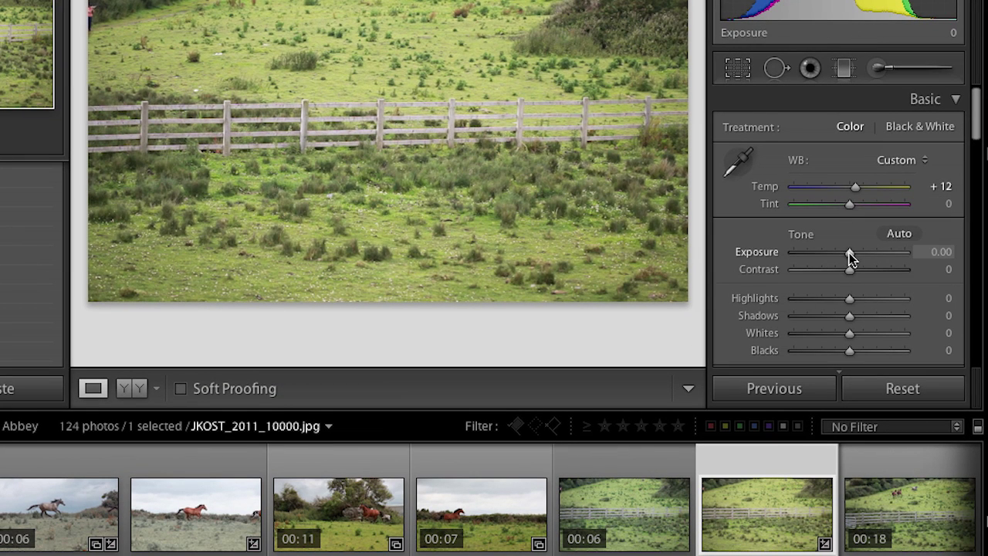
drag(850, 271, 838, 253)
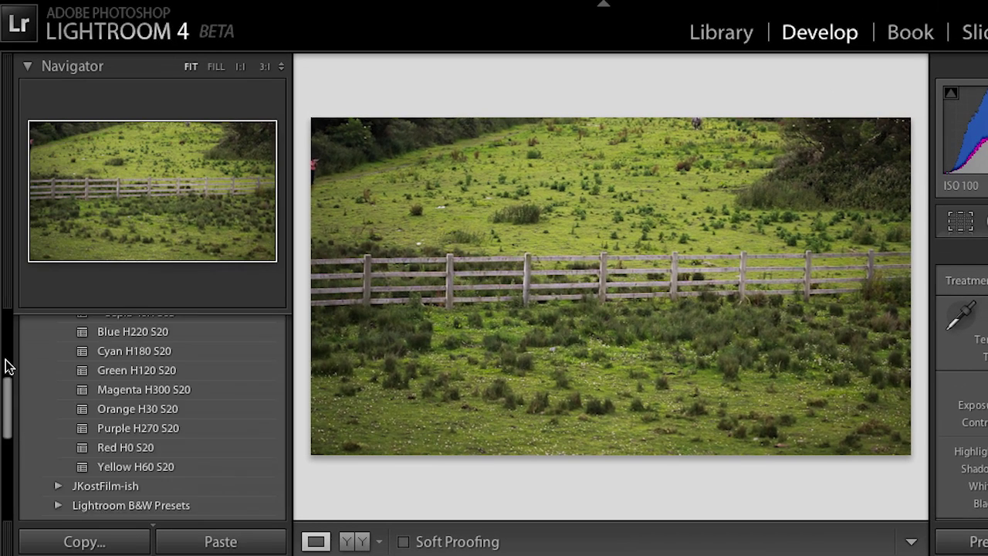
scroll(124, 401, up, 5)
click(279, 325)
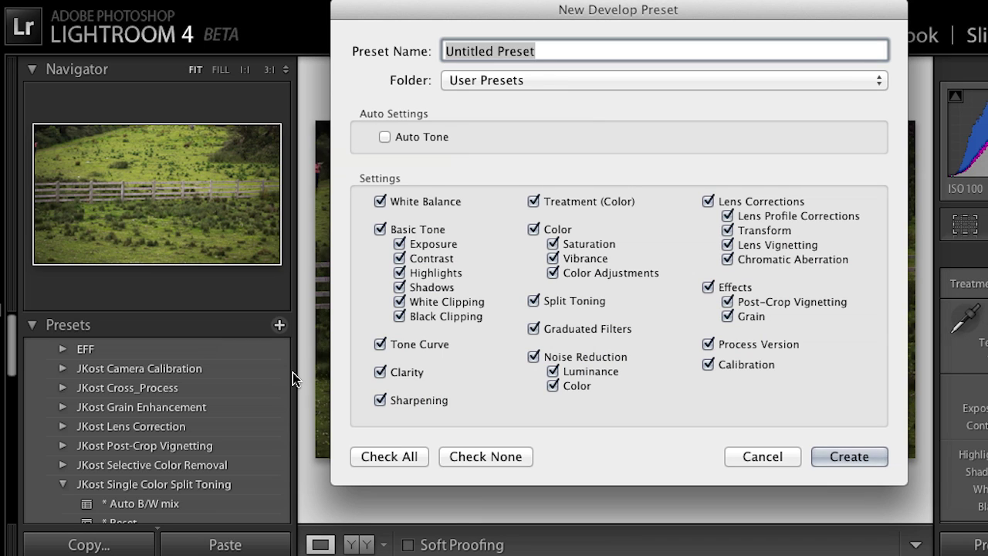
Step: Create a User Preset named 'Color Correction' from the current develop settings
text(Color)
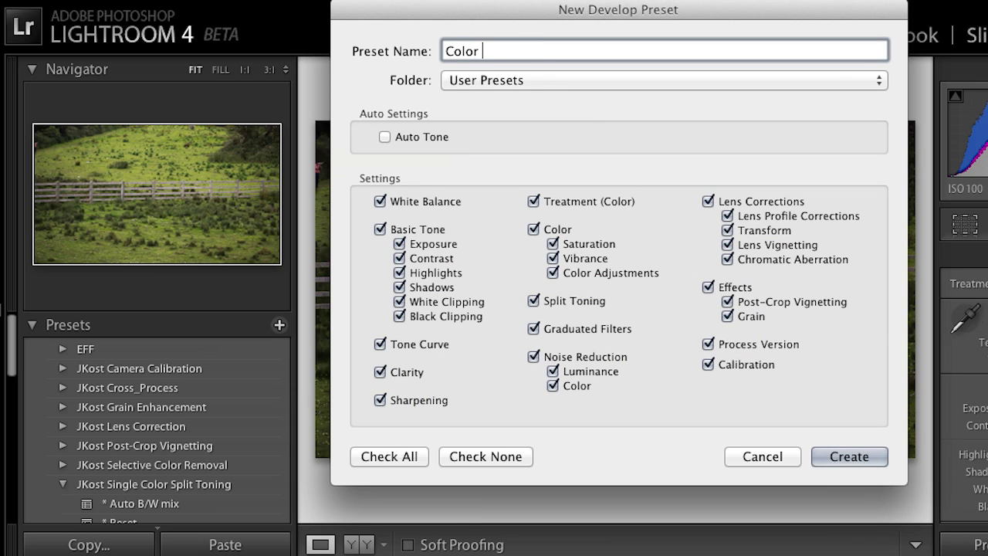
text( Correction)
click(848, 457)
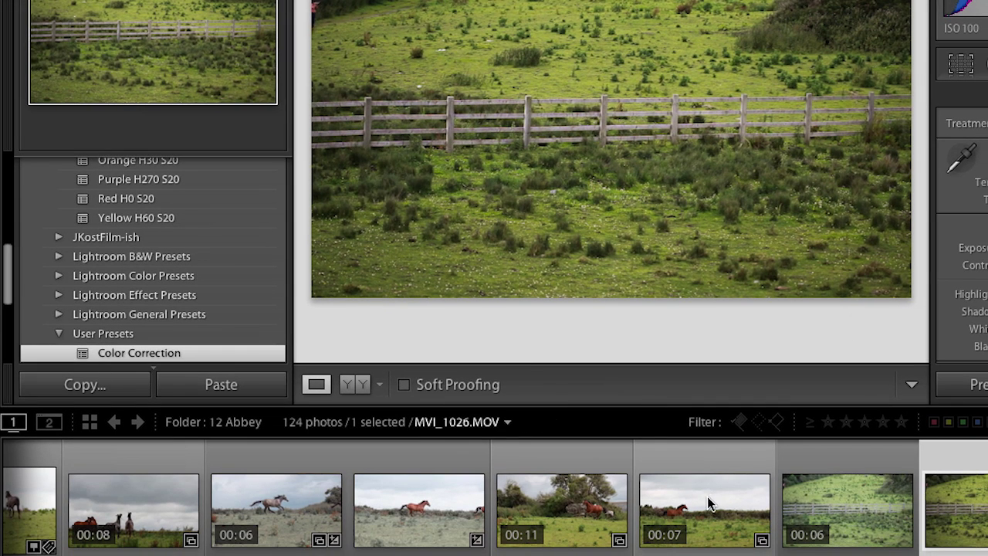
Step: In the Library grid, select clips JKOST_2011_10000 and JKOST_2011_10001 and apply the Color Correction preset
key(g)
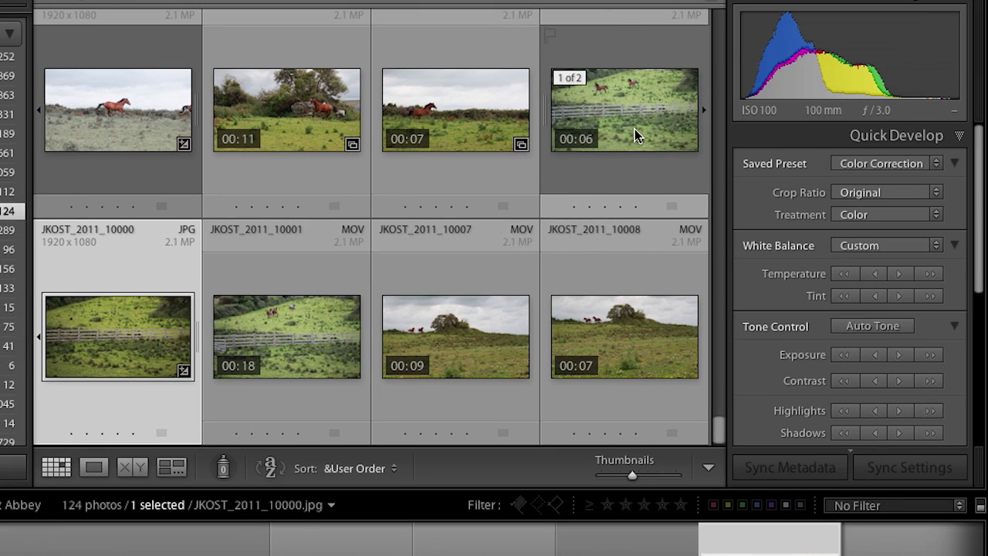
click(693, 103)
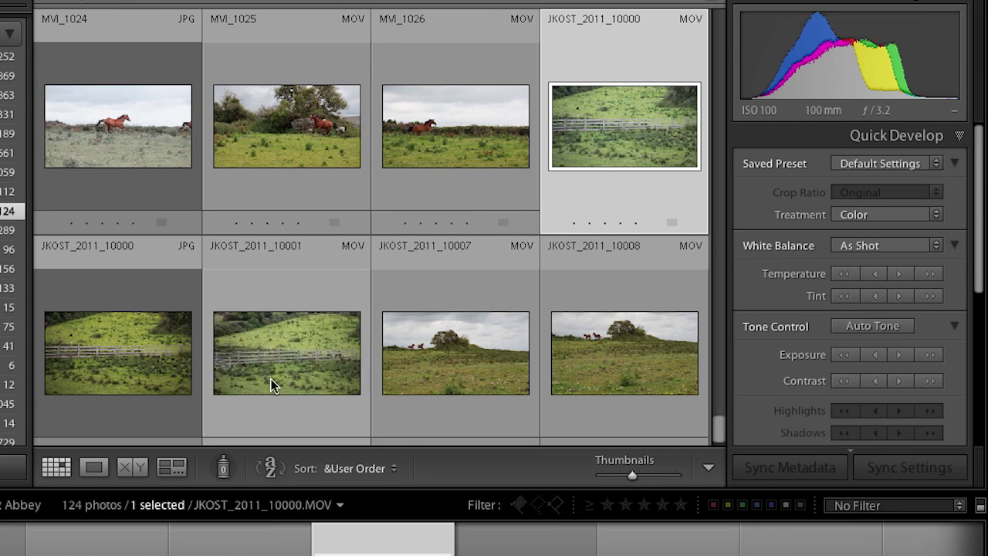
super+click(296, 367)
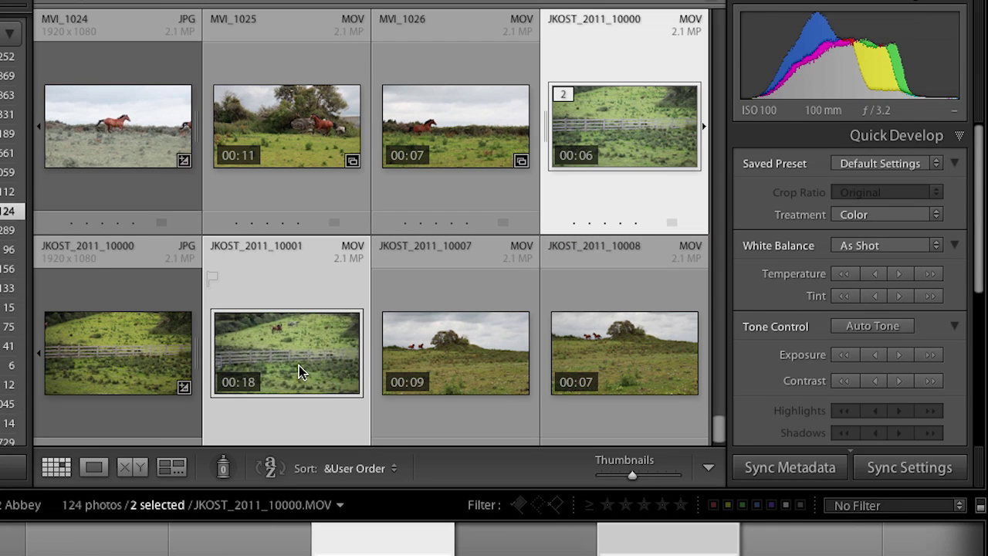
click(876, 163)
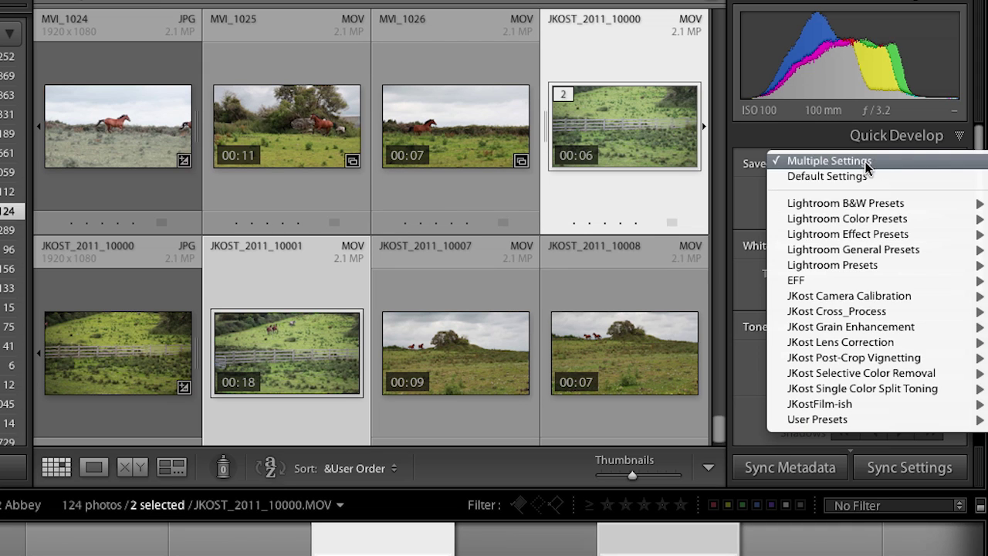
mouse_move(844, 424)
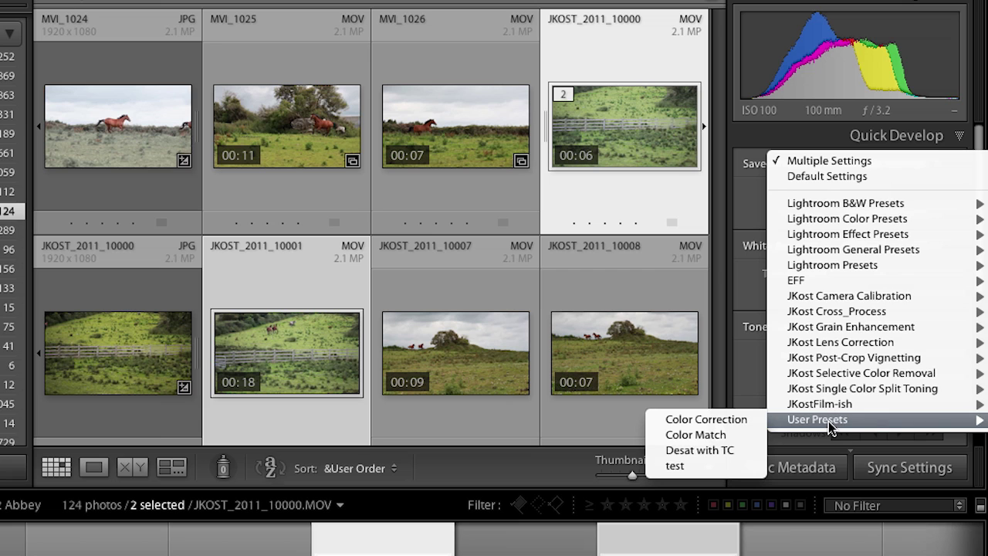
click(714, 419)
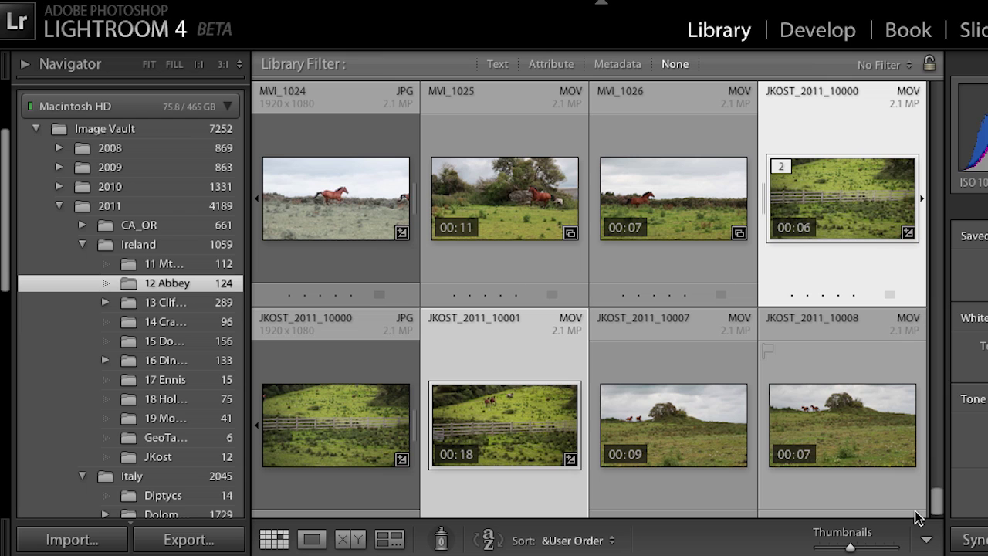
click(198, 543)
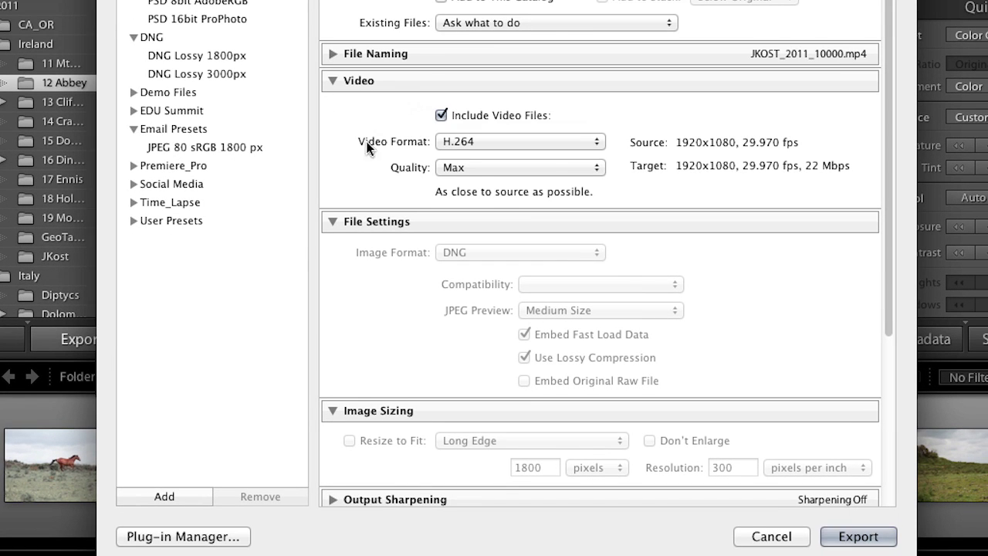
click(508, 143)
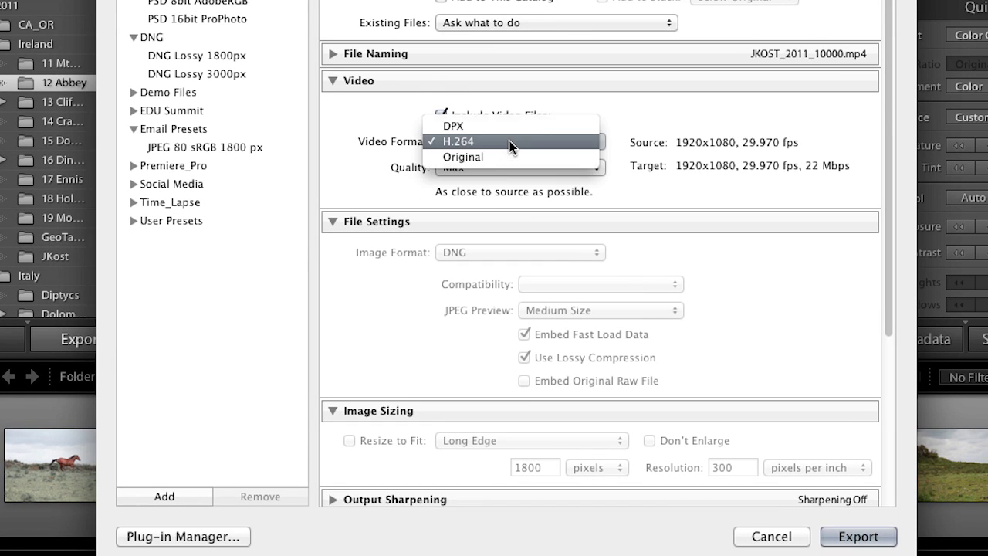
click(509, 142)
click(495, 173)
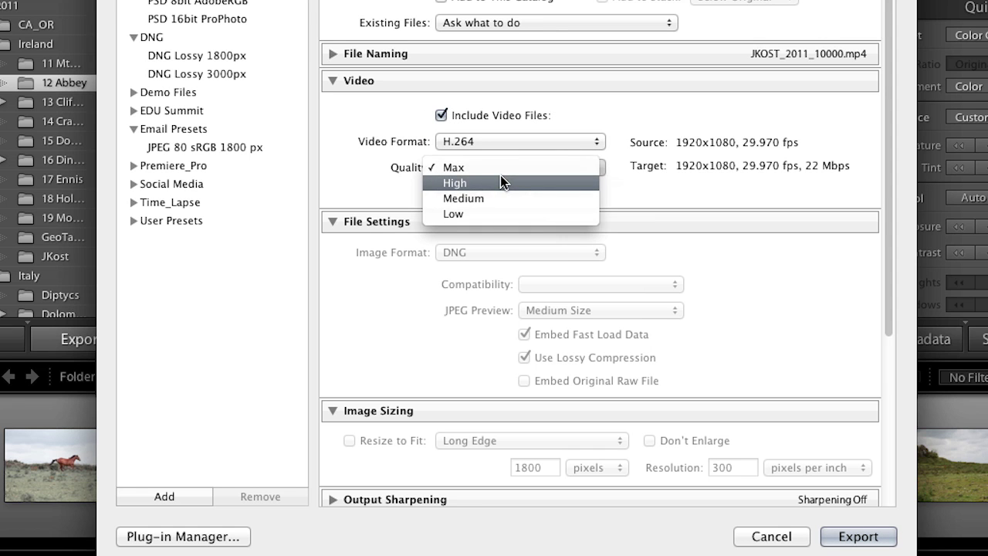
click(491, 167)
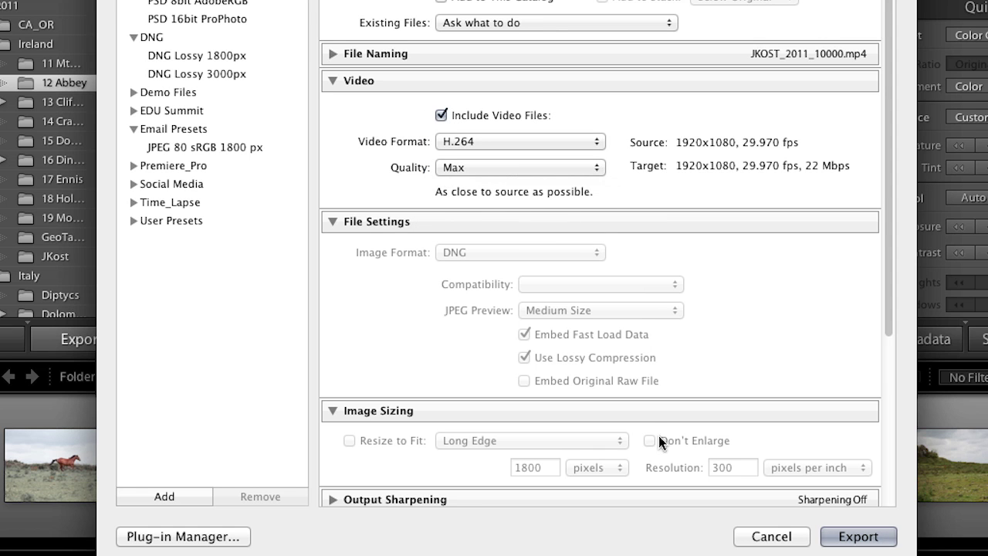
click(742, 534)
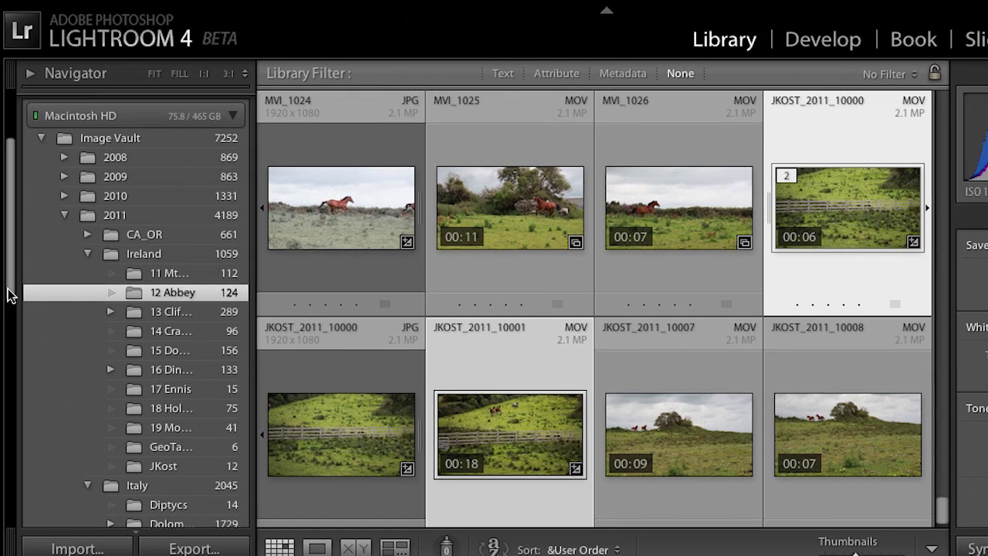
Step: Select the JKOST_2011_10000 JPG still of the green fenced field in the grid
drag(8, 295, 37, 523)
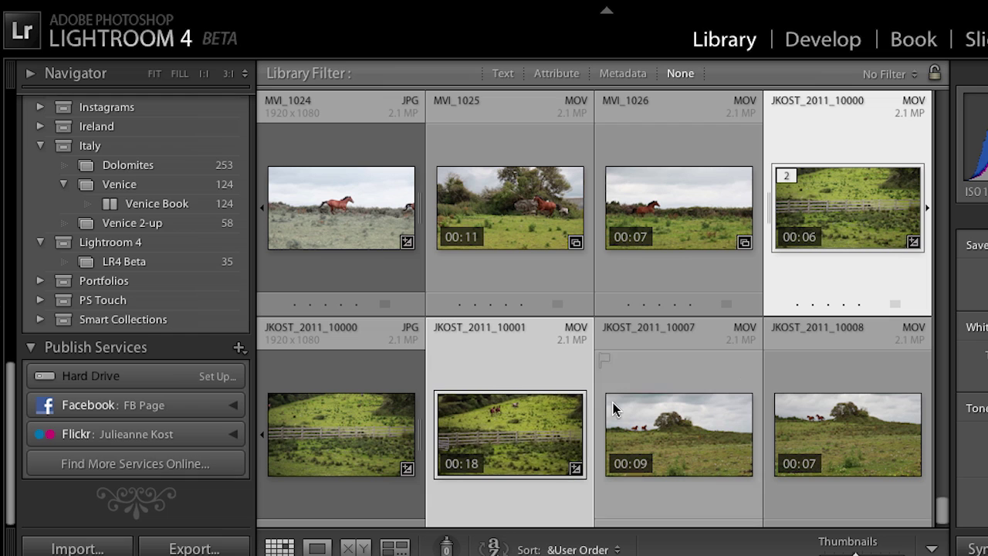
click(368, 437)
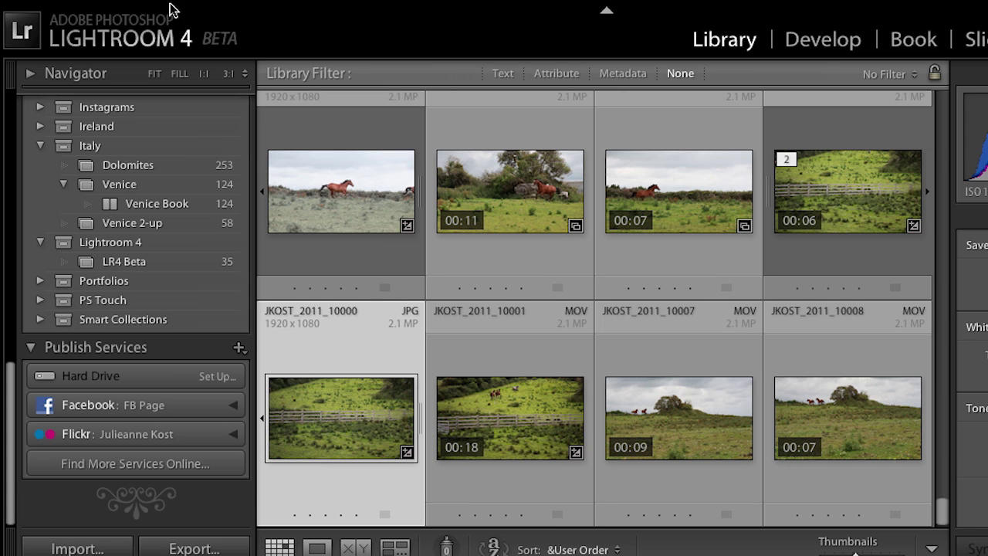
Step: Email the still to the recipient's address with subject 'Photo', and create a new email preset
mouse_move(163, 8)
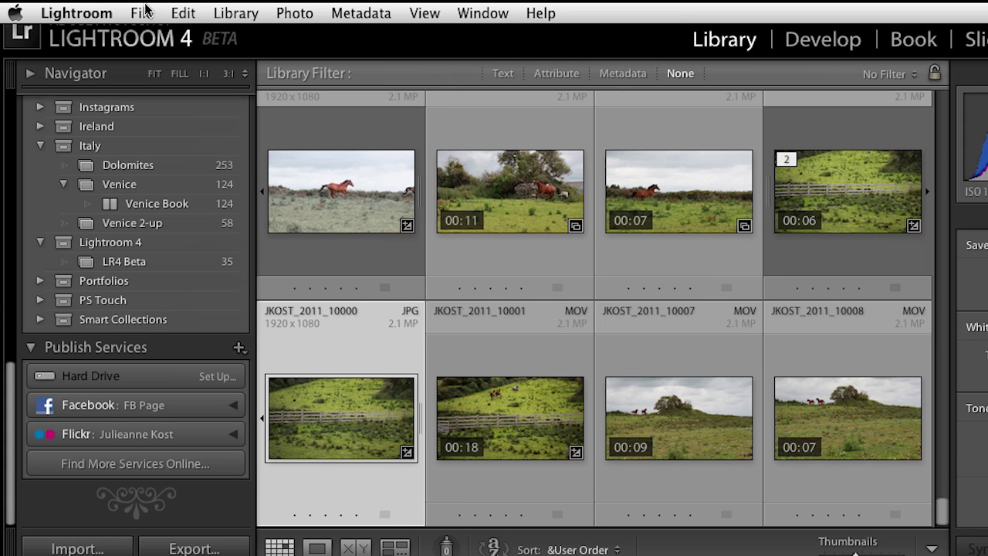
click(146, 13)
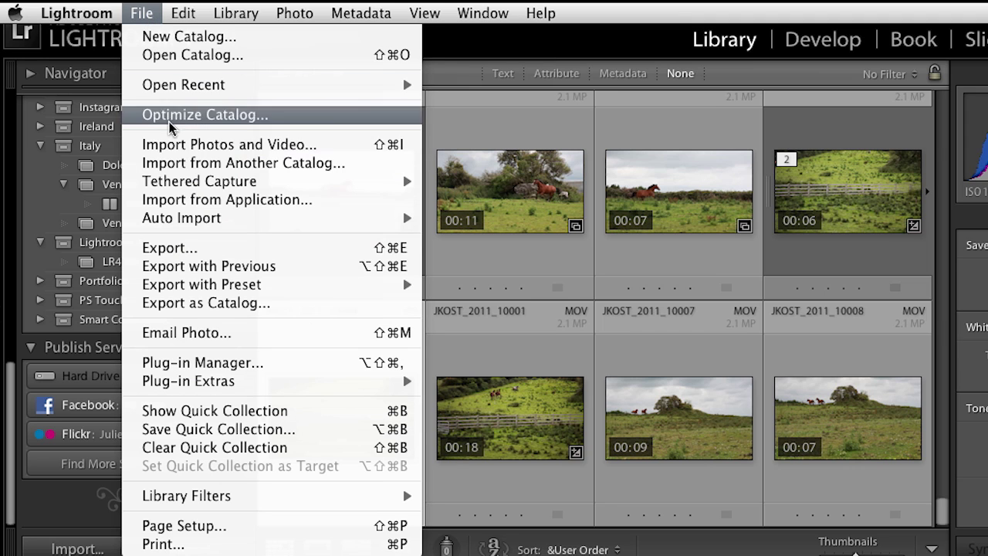
click(258, 333)
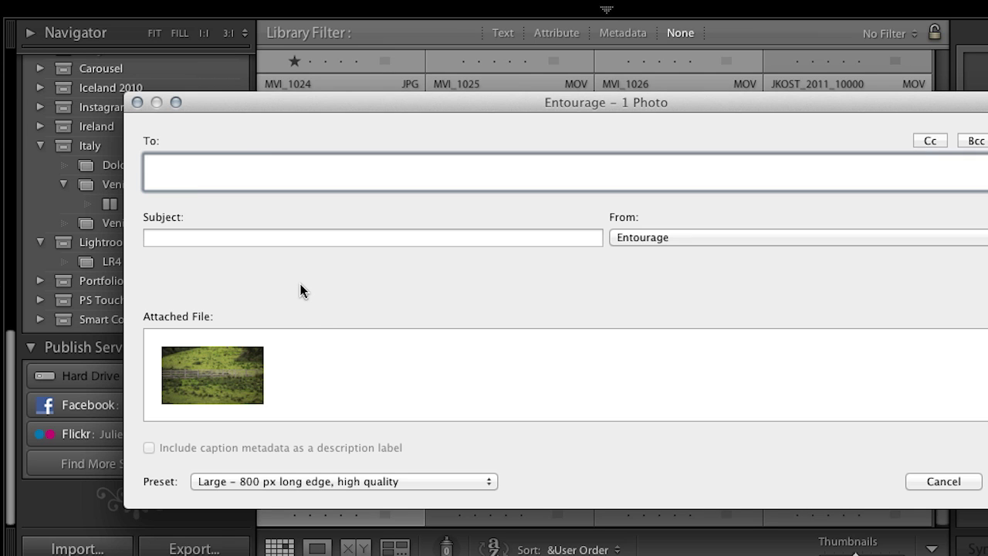
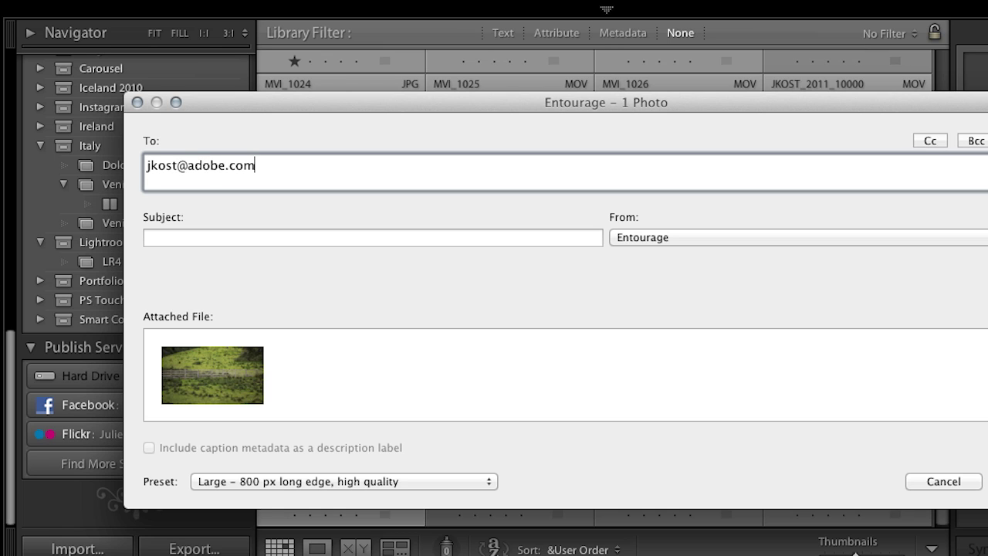
click(373, 238)
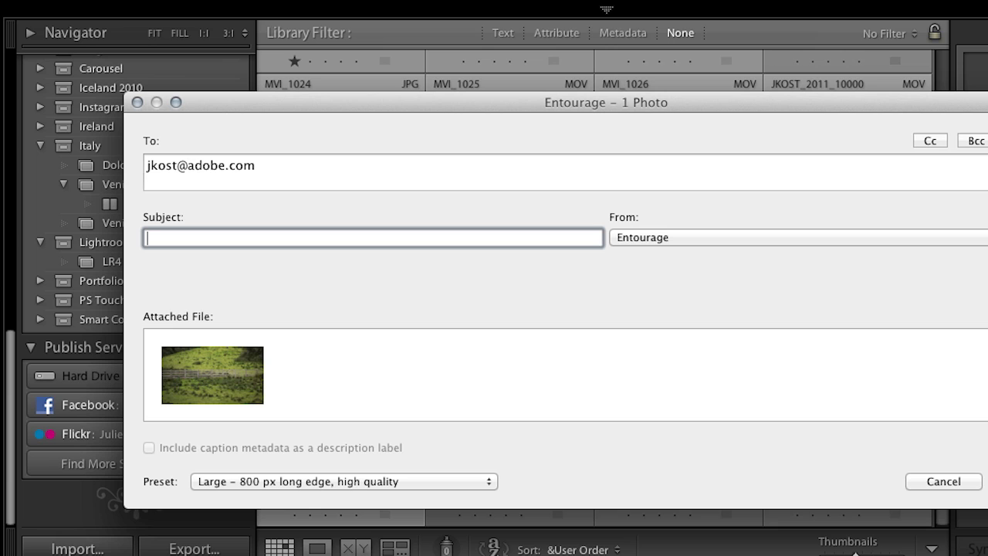
text(Photo)
click(455, 482)
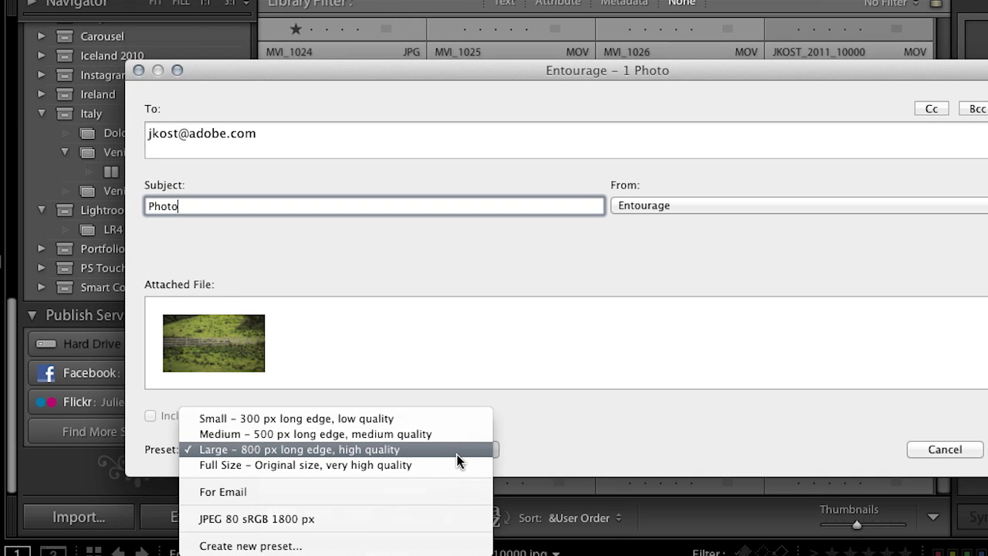
click(444, 551)
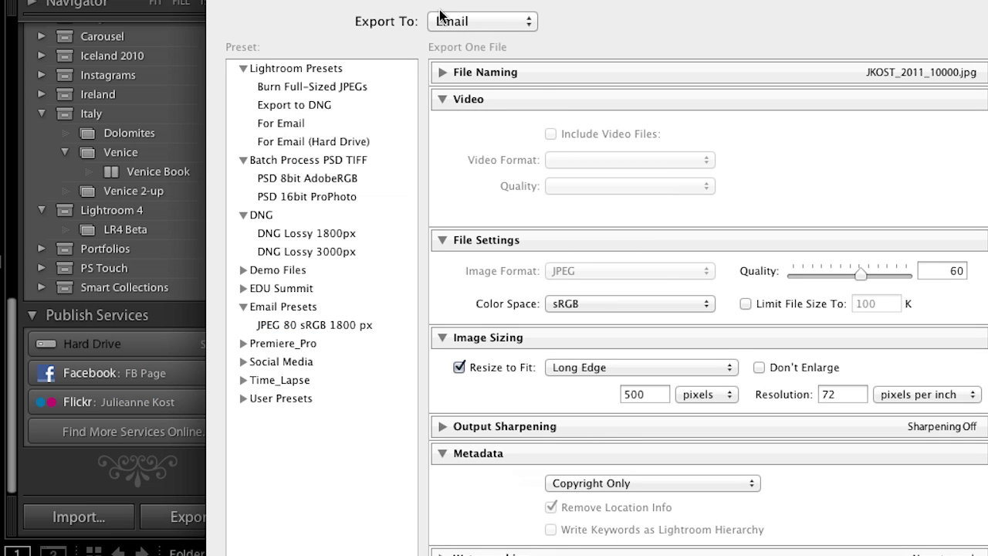
Step: Keep Email as the export destination for the new email preset
click(463, 21)
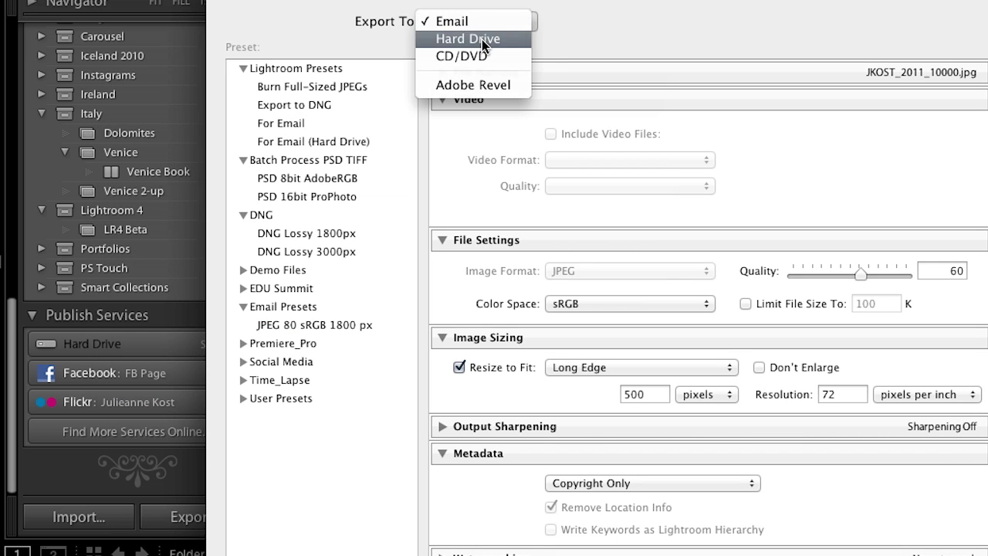
click(485, 23)
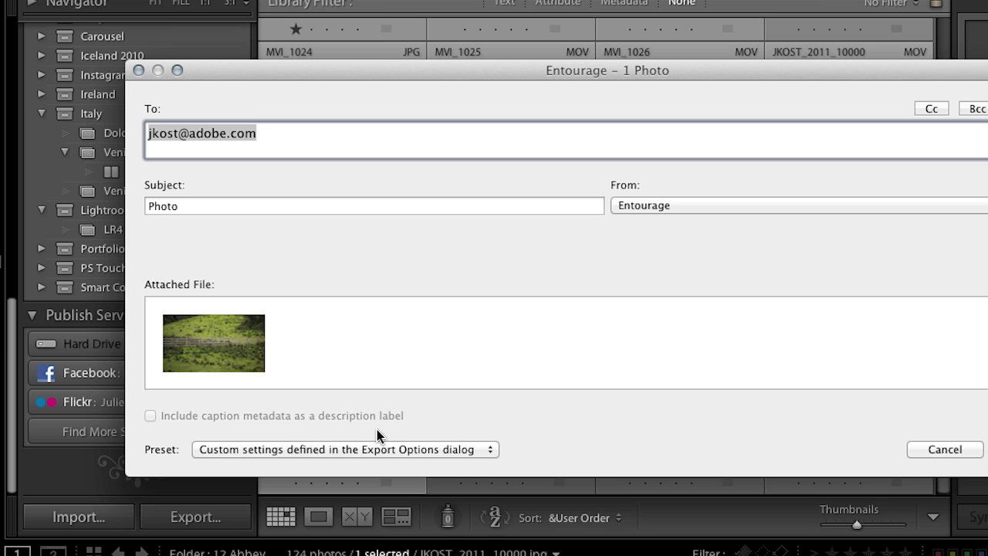
Step: Choose the 'Large – 800 px long edge, high quality' preset for the emailed still
click(380, 449)
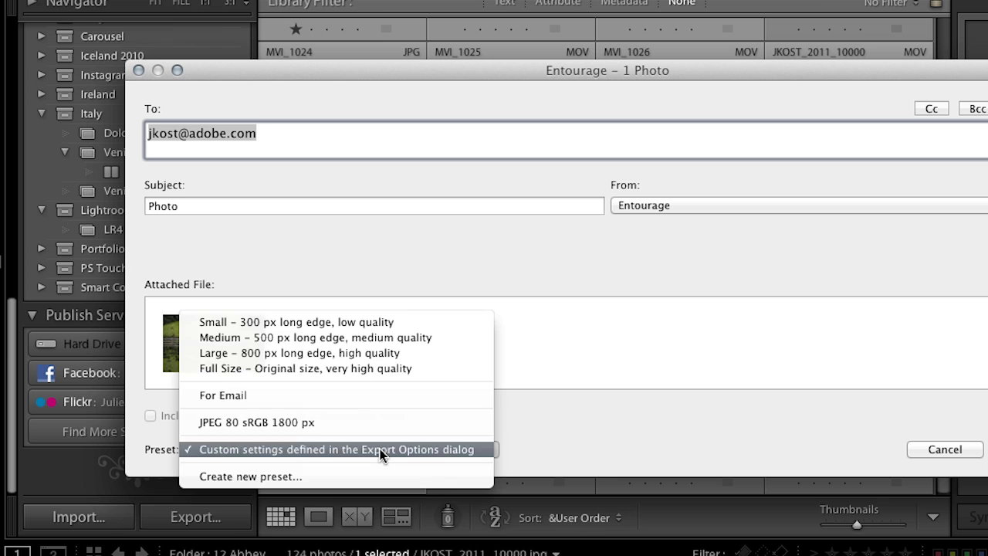
click(395, 353)
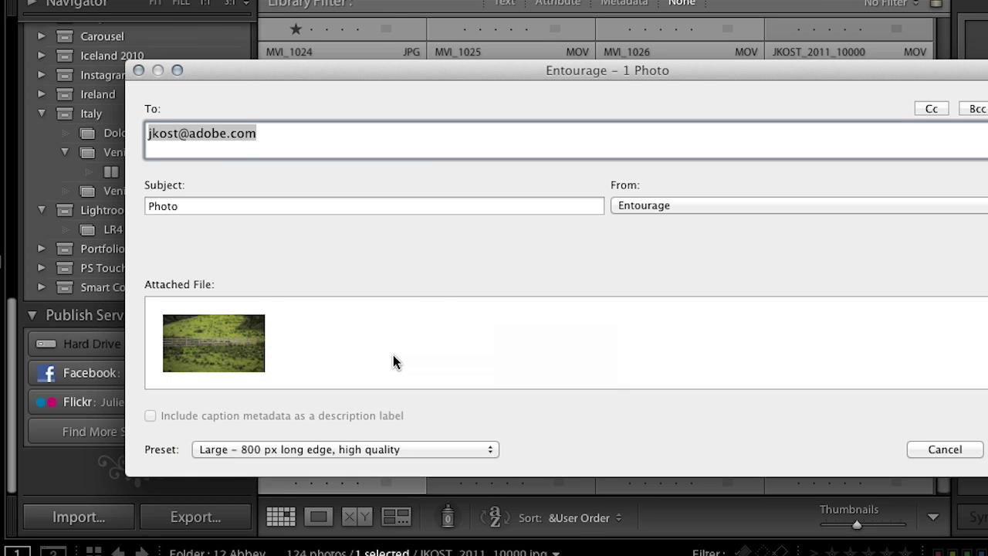